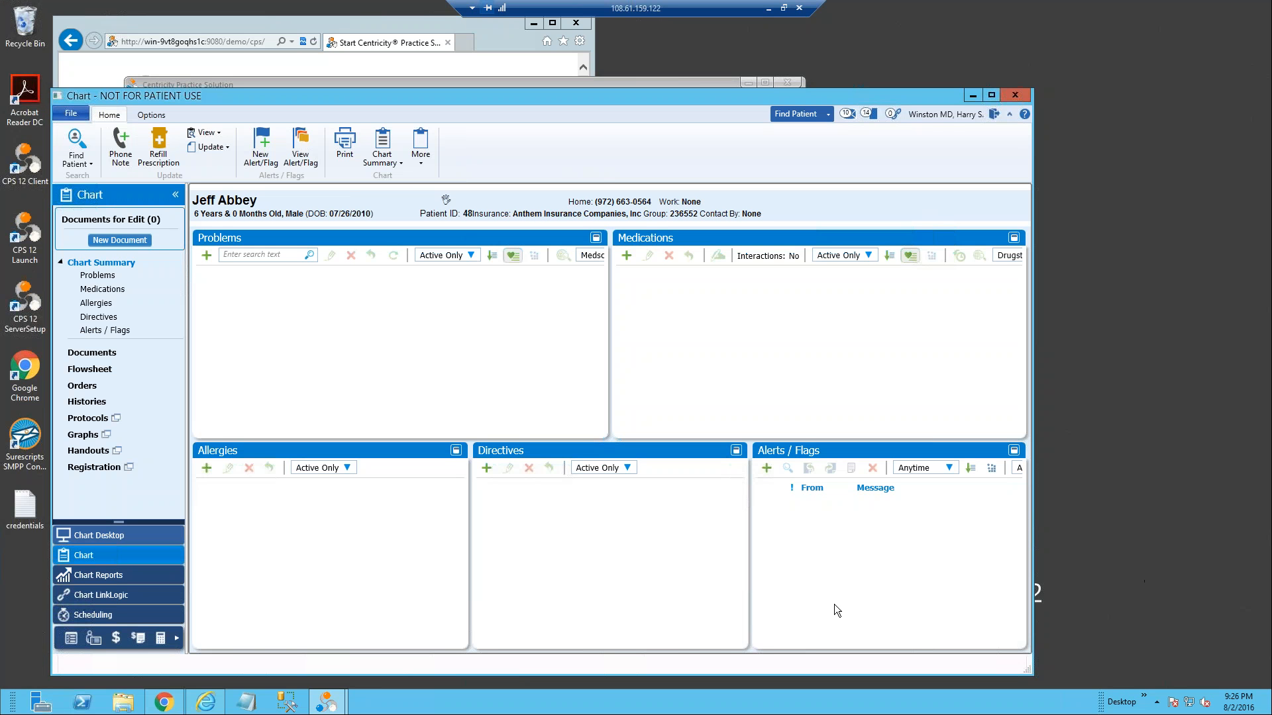
Step: Start a new chart document for the open patient with the Portal Registration encounter type
left_click(122, 240)
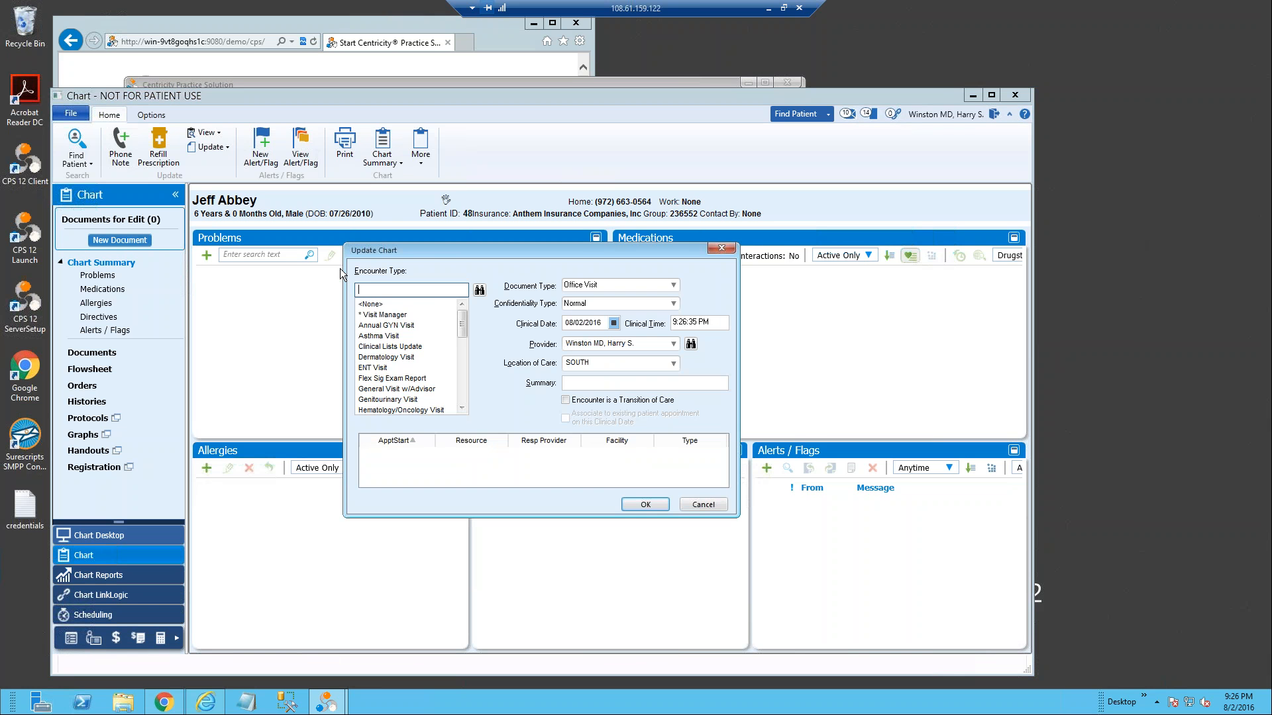
type("Portal Registration")
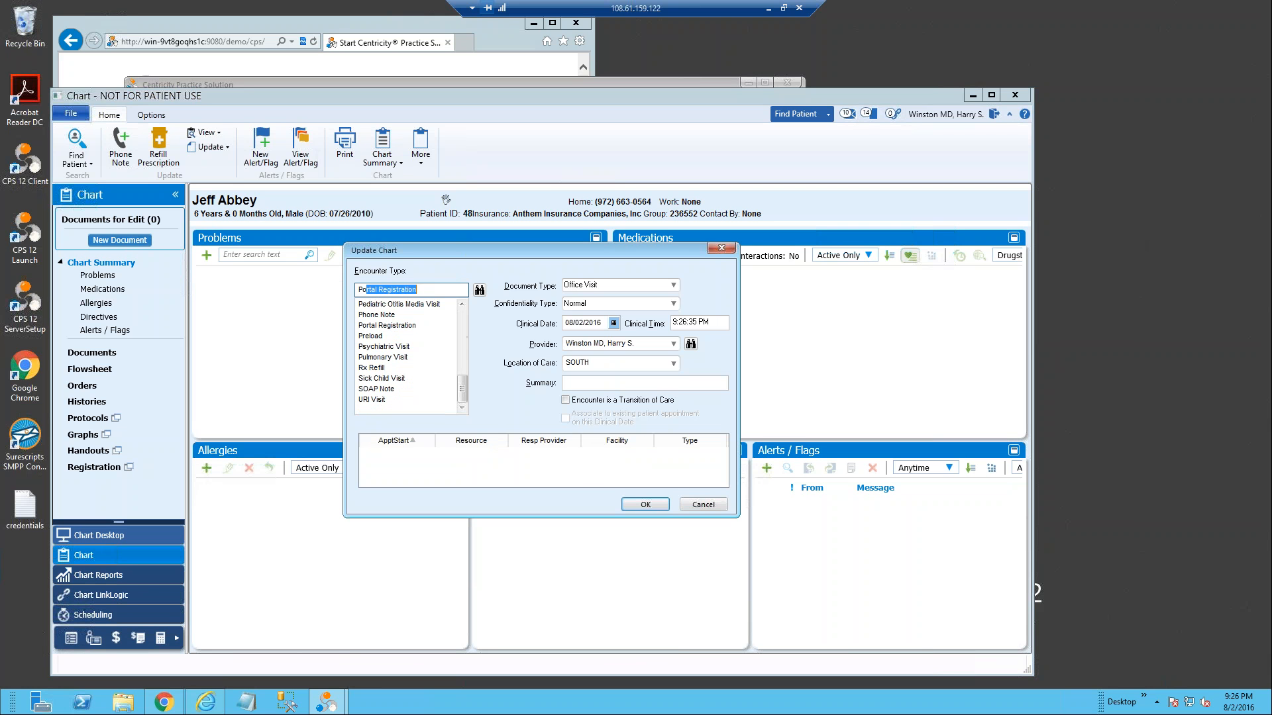
left_click(398, 325)
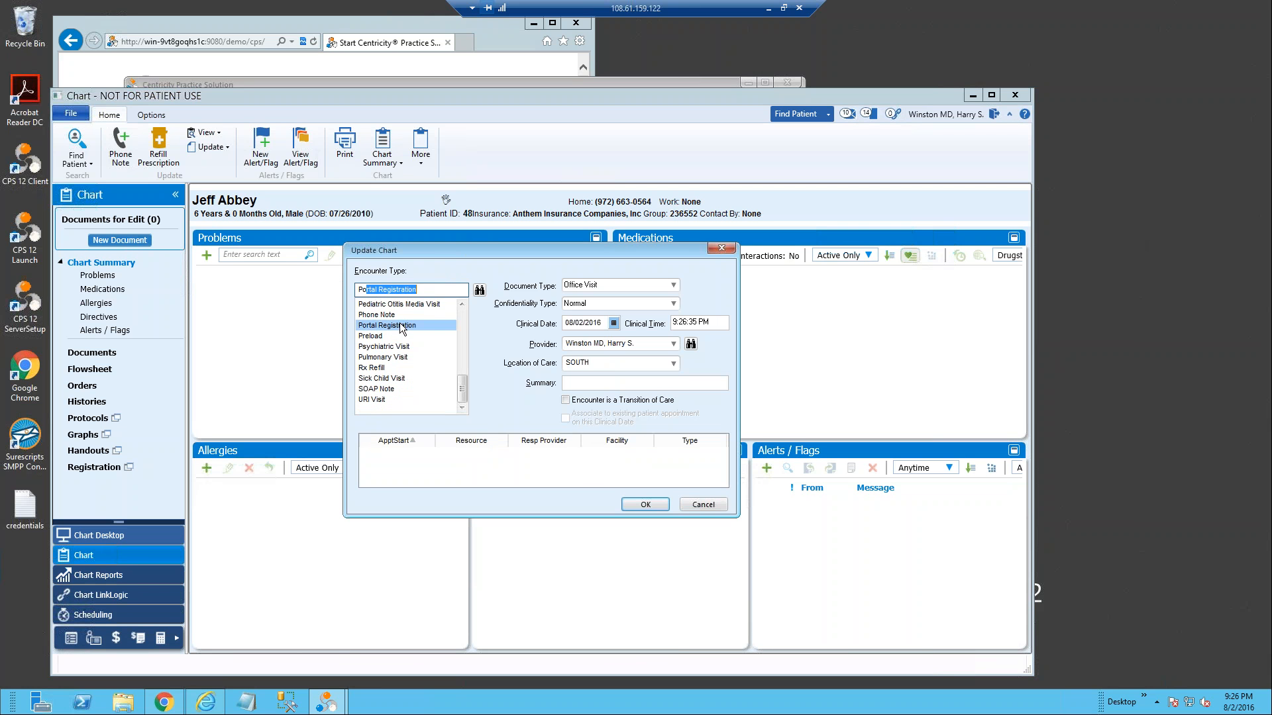
left_click(645, 504)
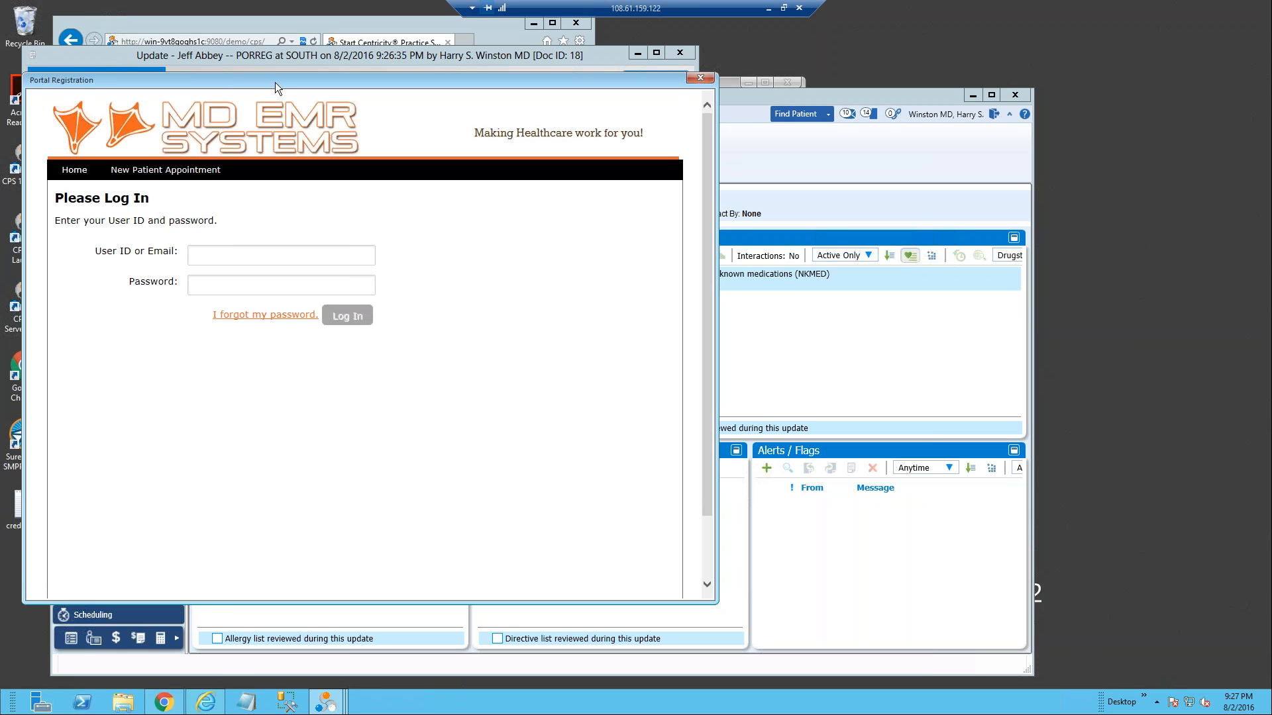
Step: Log in to the portal registration form with the staff e-mail address and the account password
left_click_drag(274, 82, 443, 105)
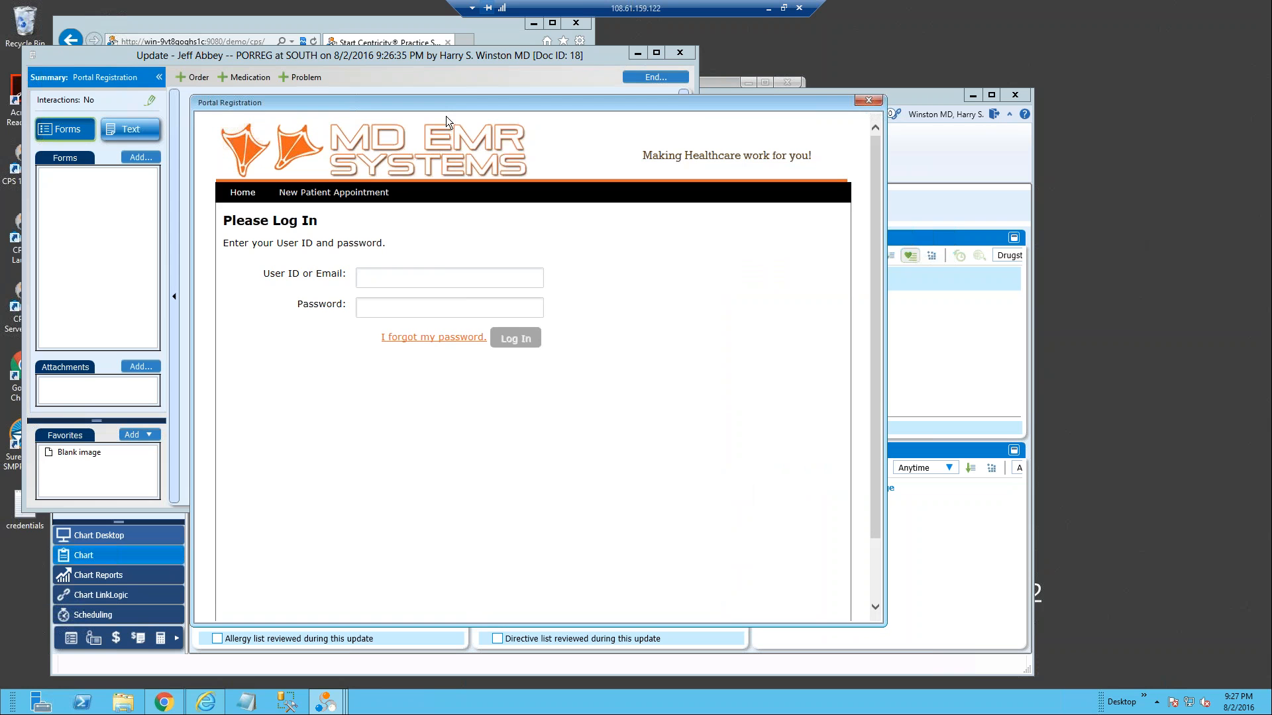
left_click(447, 279)
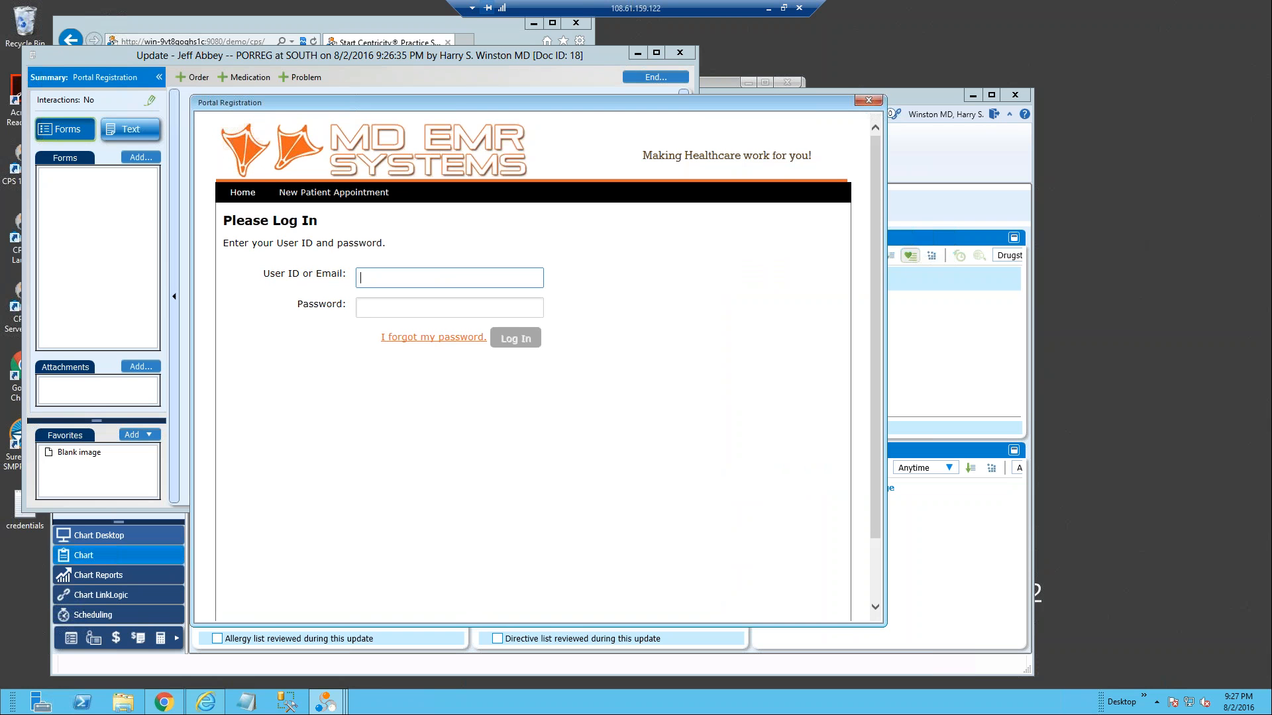
key("Tab")
type("••••••••")
left_click(508, 338)
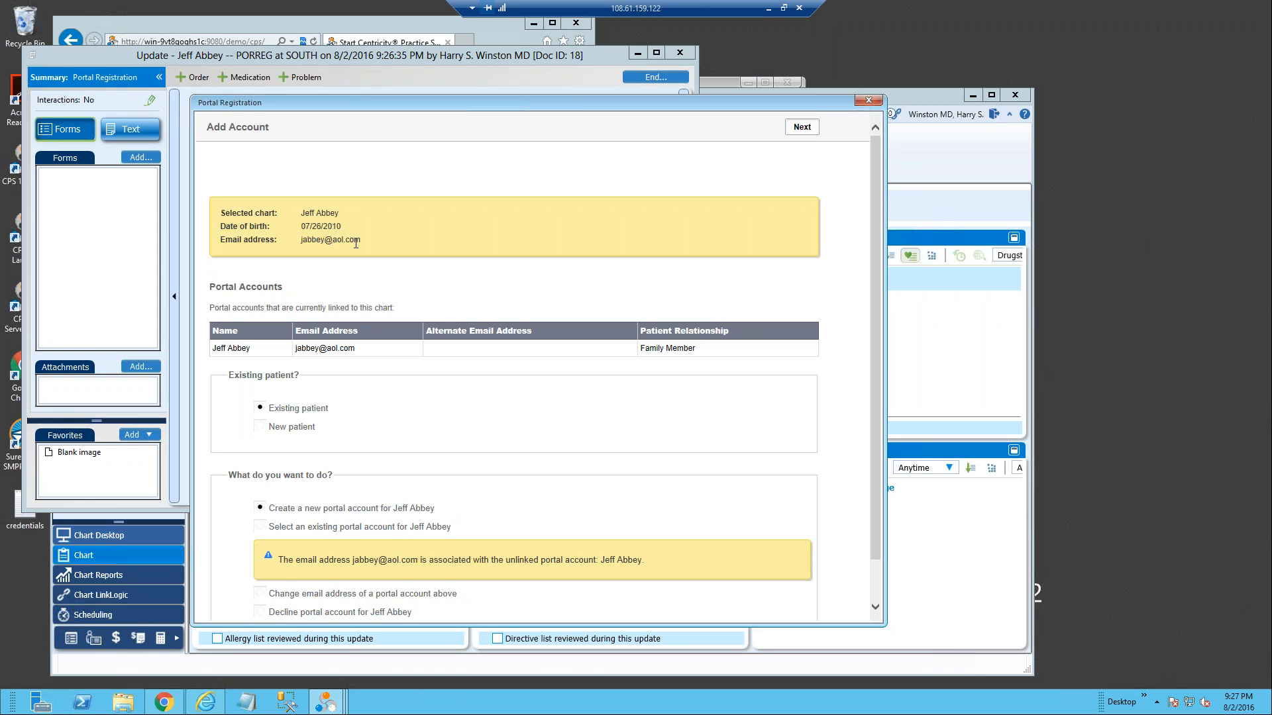
Step: Review the linked portal accounts and proceed with creating a new portal account for the existing patient
left_click(215, 348)
scroll(277, 428, "down", 1)
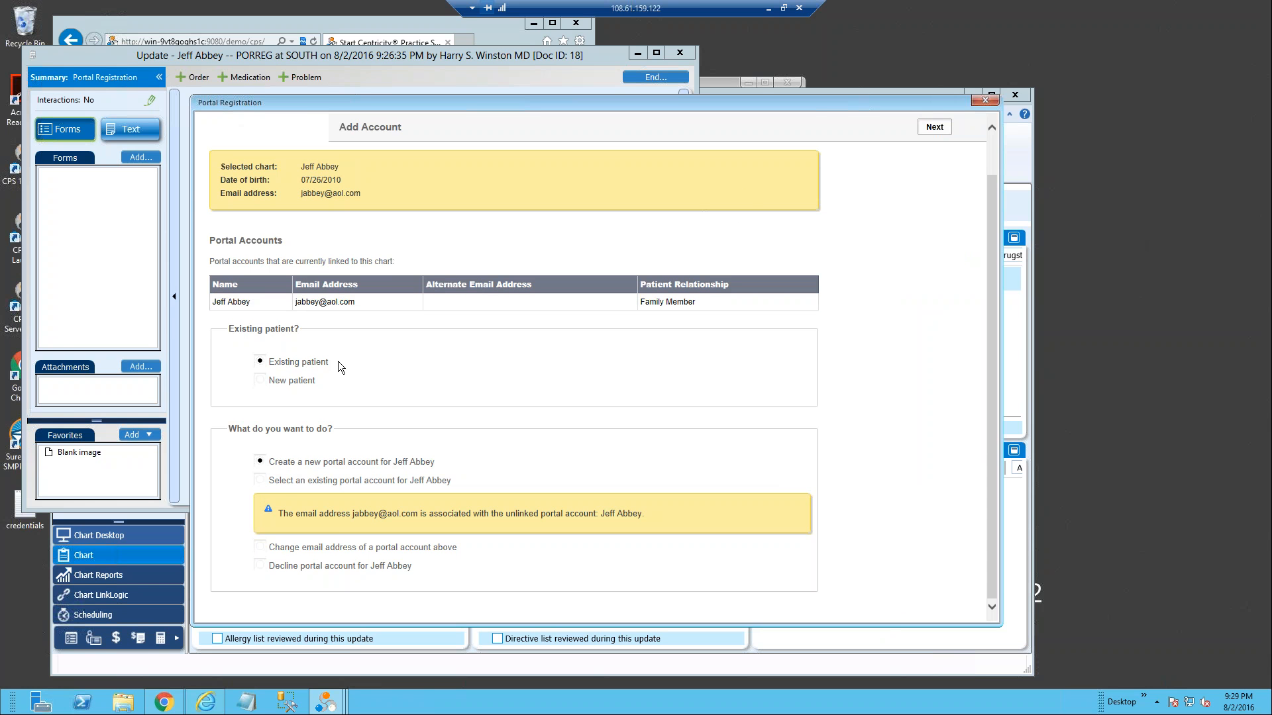
left_click(934, 127)
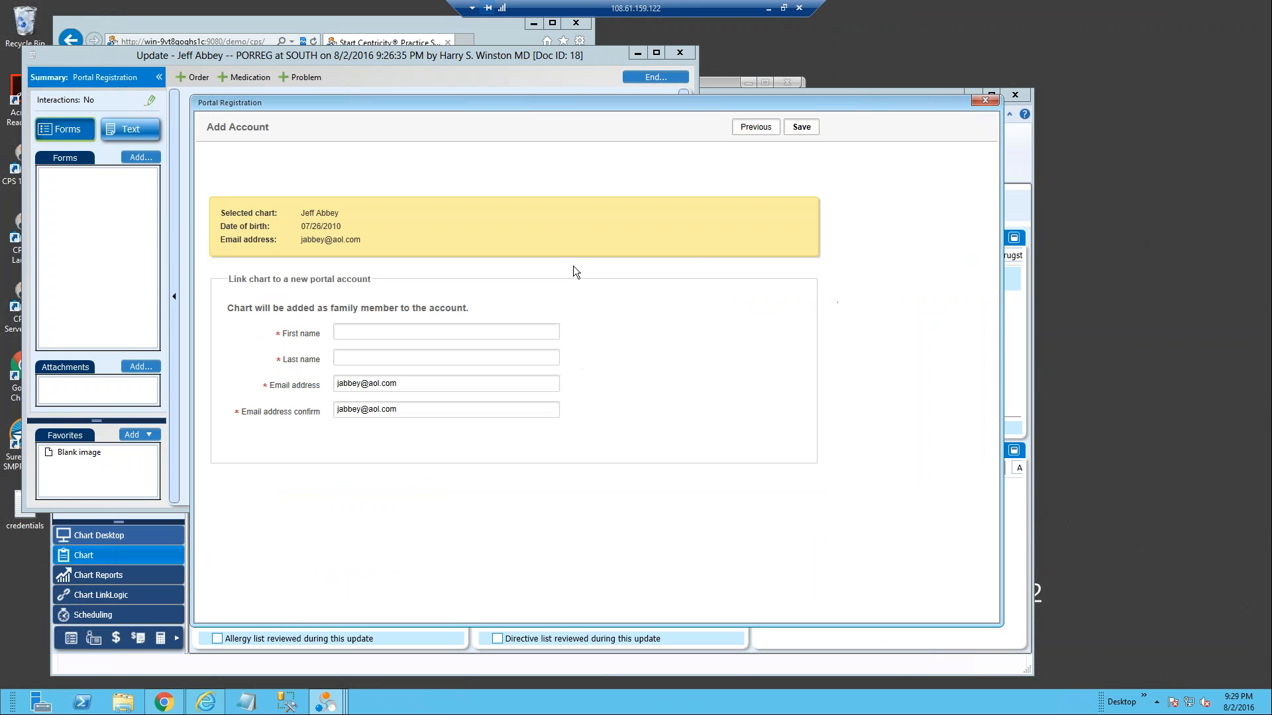
Step: Enter the first and last name for the new portal account
left_click(349, 332)
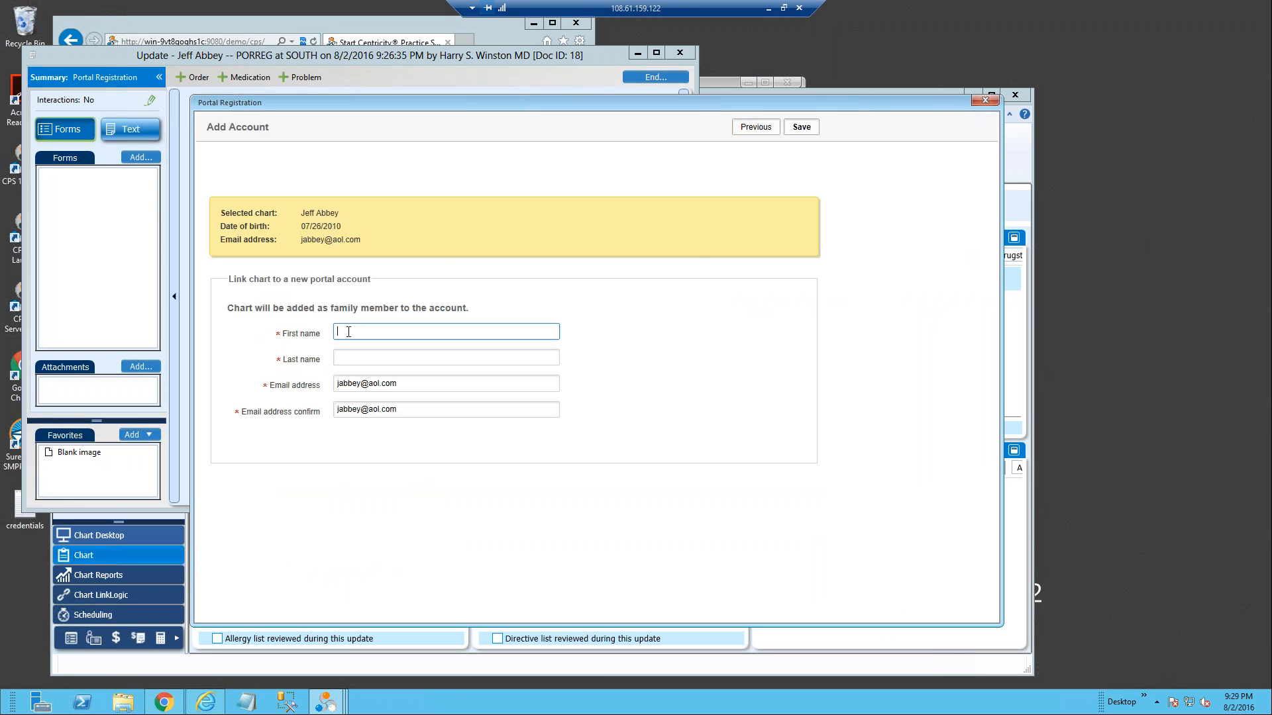
key("Tab")
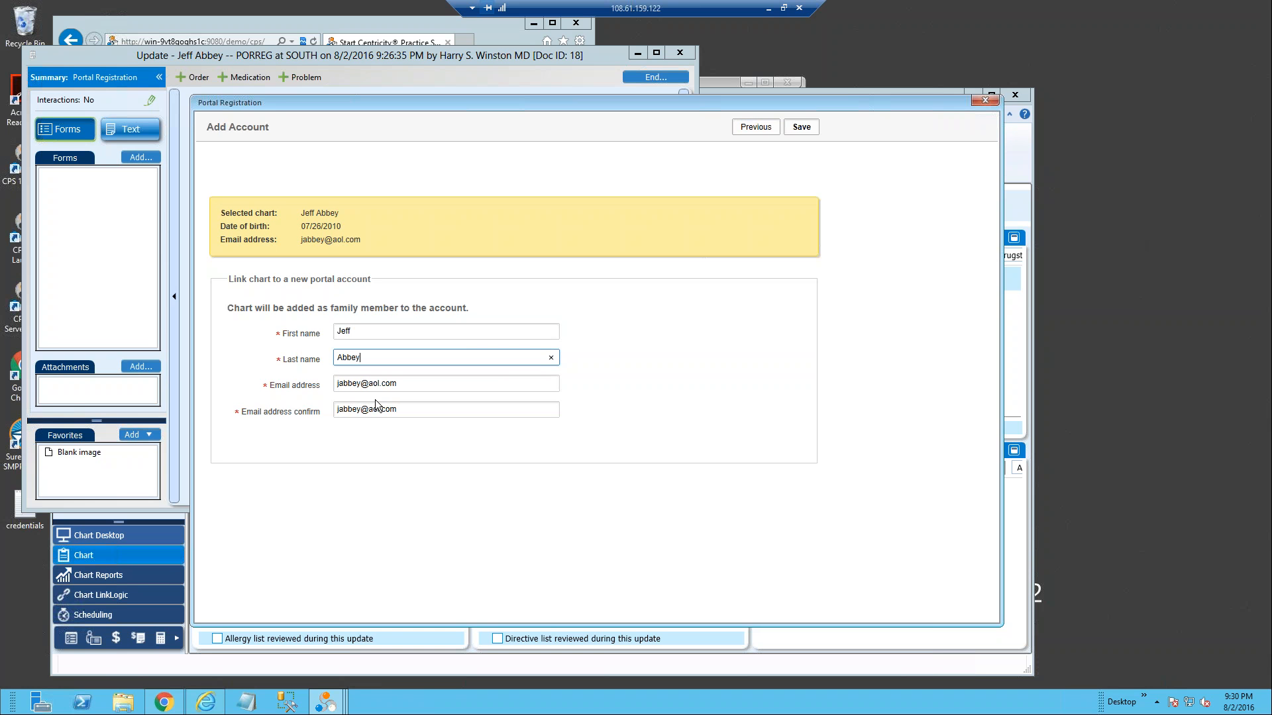
Step: Alter the e-mail address and its confirmation to a unique address and save the new portal account
left_click(361, 385)
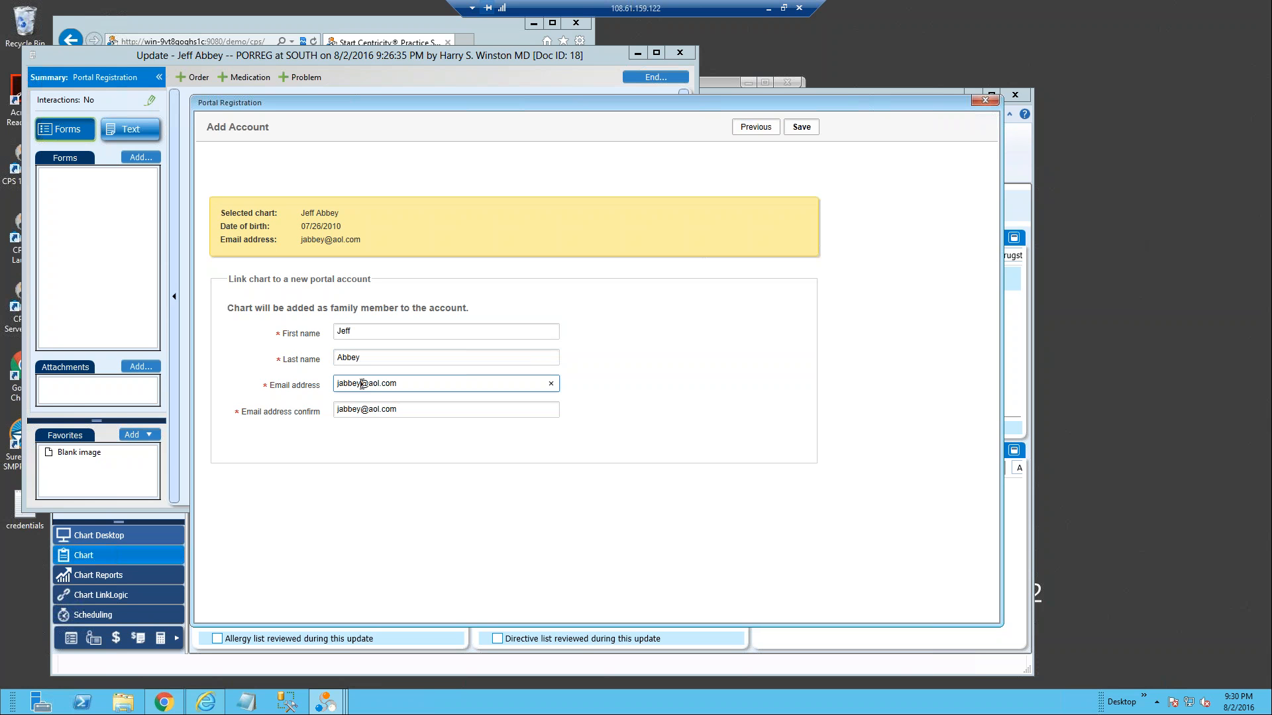
type("1")
left_click(363, 411)
type("2")
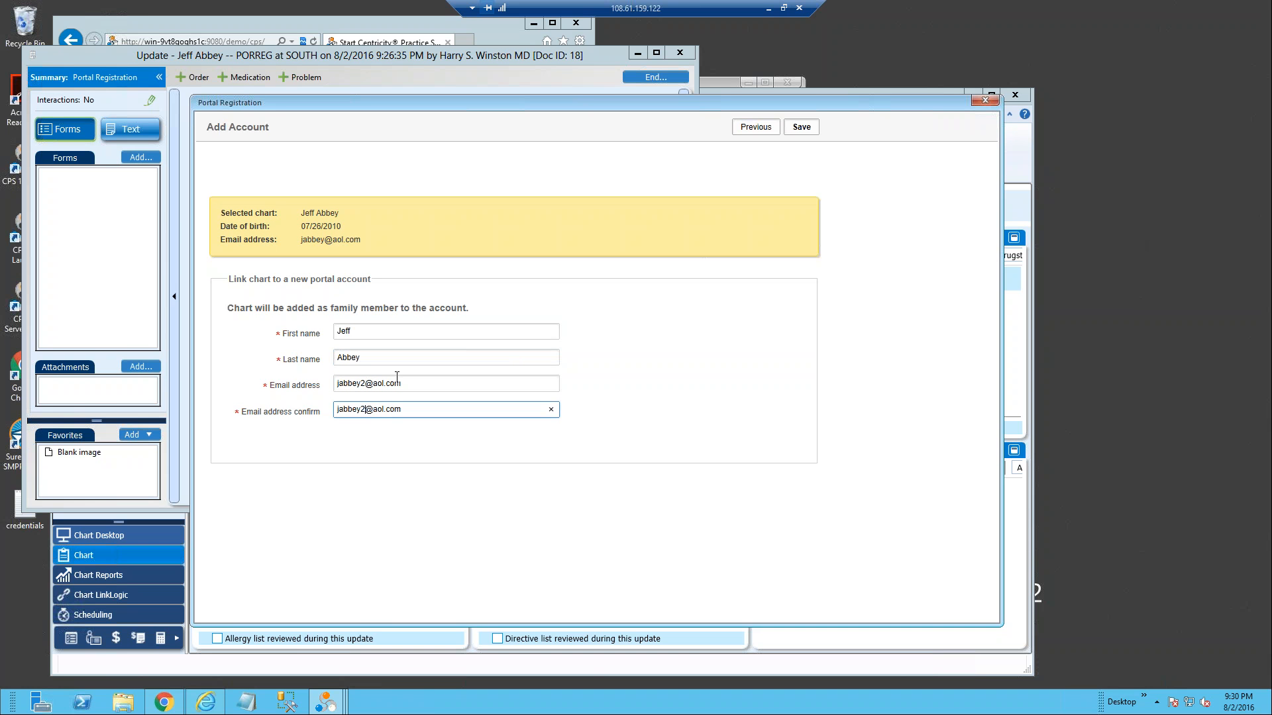
left_click(804, 130)
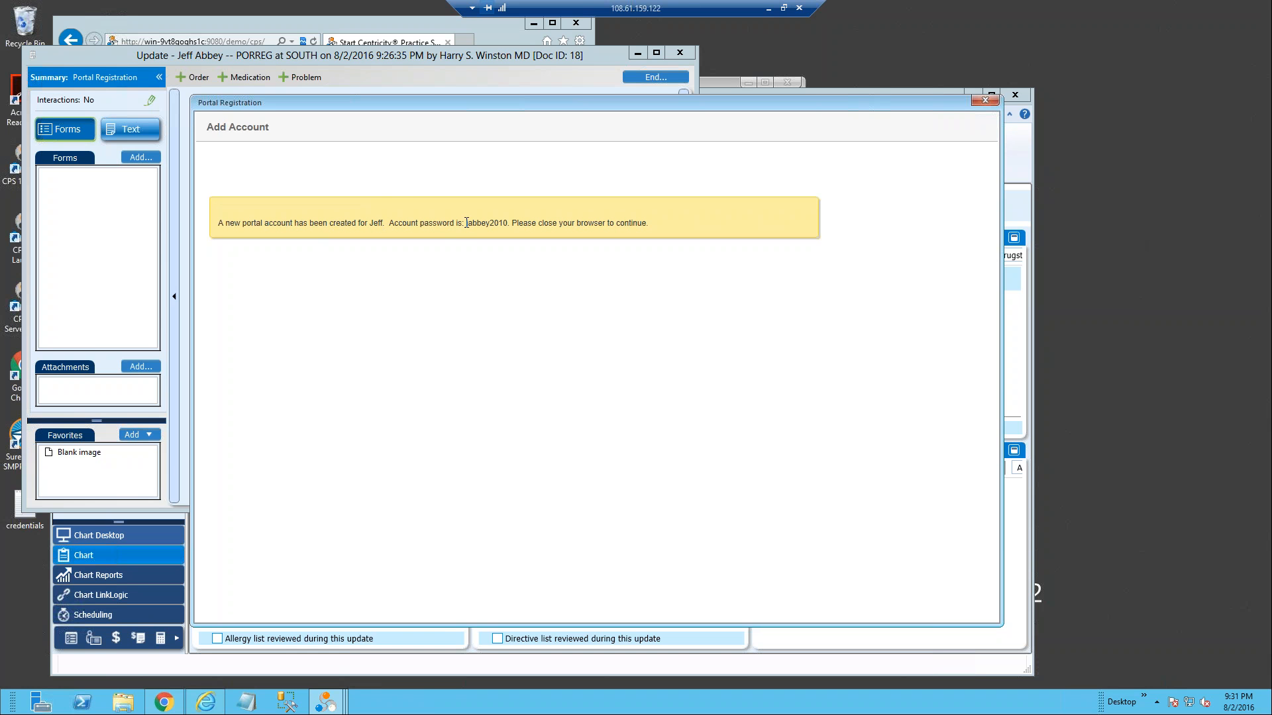
Step: Review the generated account password in the creation message and close the portal registration form
left_click_drag(465, 224, 508, 224)
left_click(477, 225)
double_click(466, 223)
left_click(468, 229)
left_click_drag(468, 225, 490, 225)
left_click(985, 101)
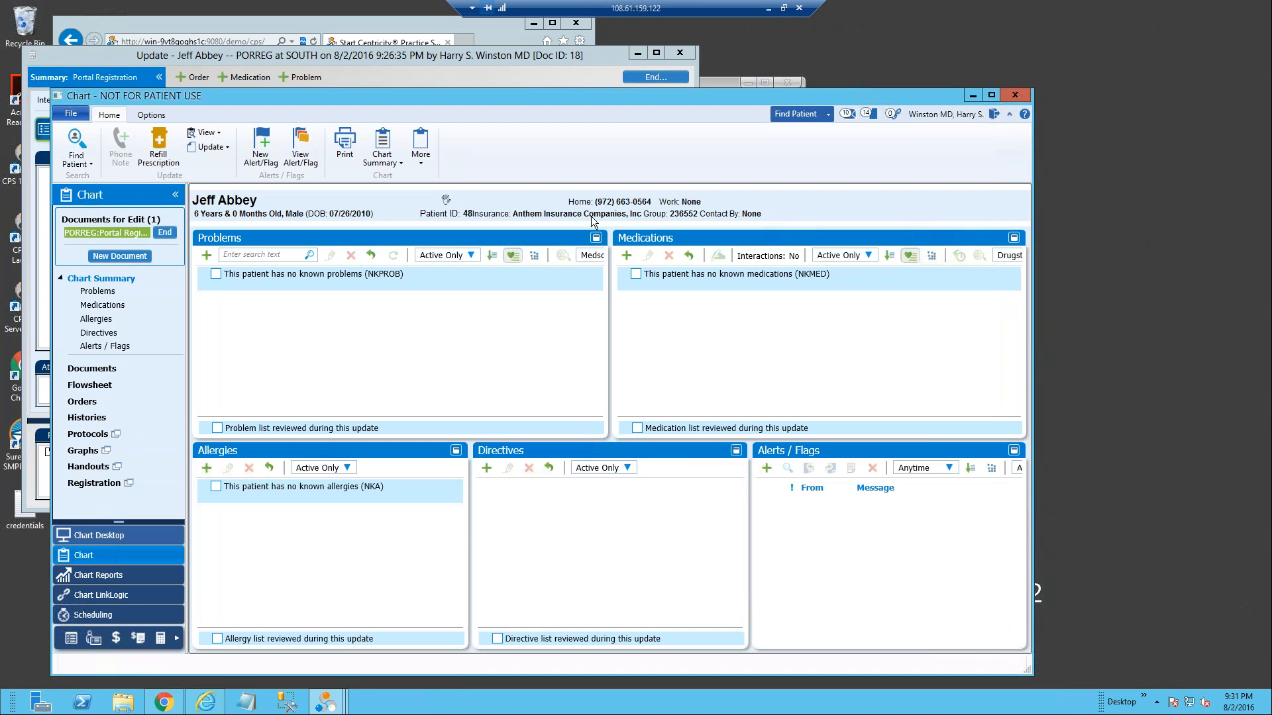
Step: Open the Portal Registration document's text view and examine the patient welcome letter
left_click(159, 232)
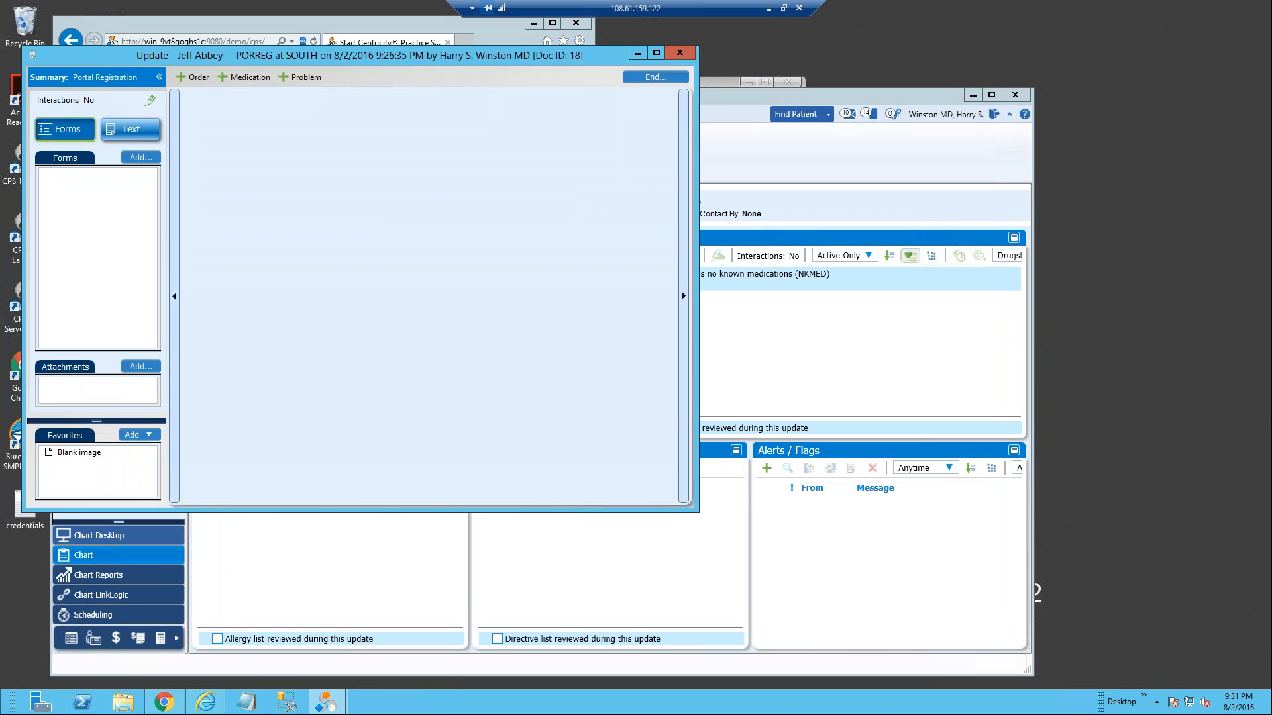
left_click(131, 129)
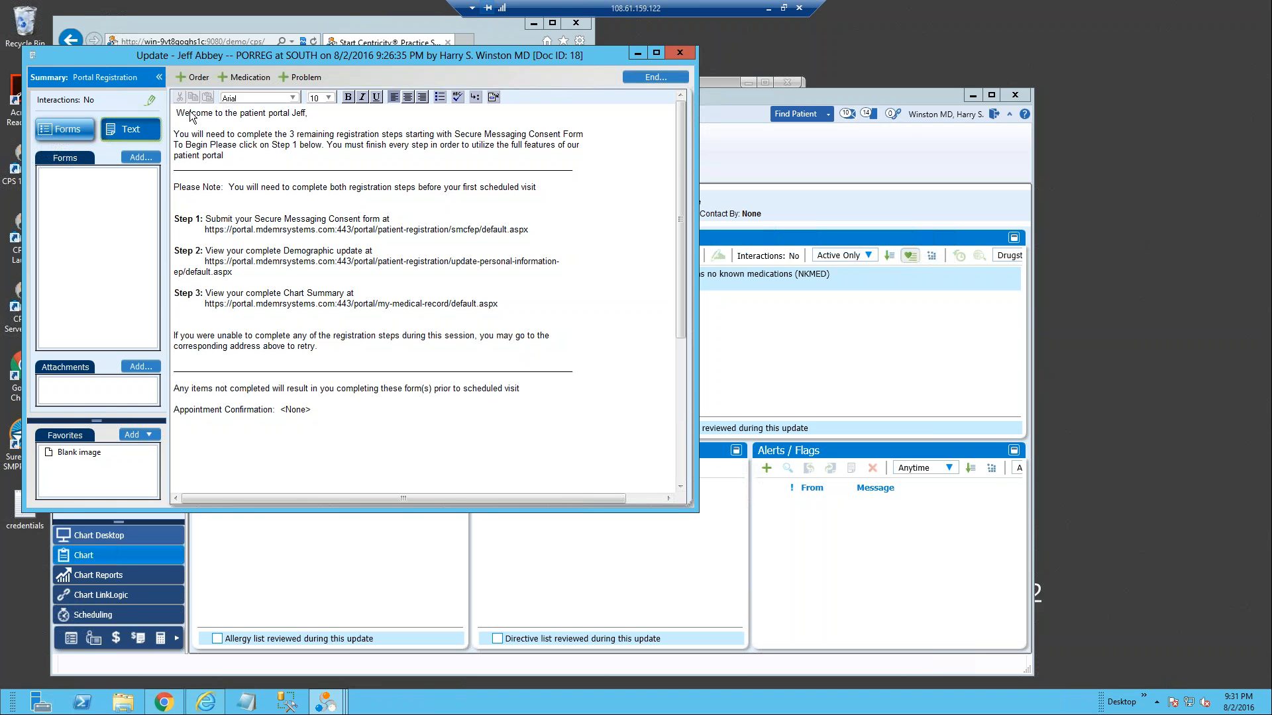
left_click_drag(190, 112, 323, 113)
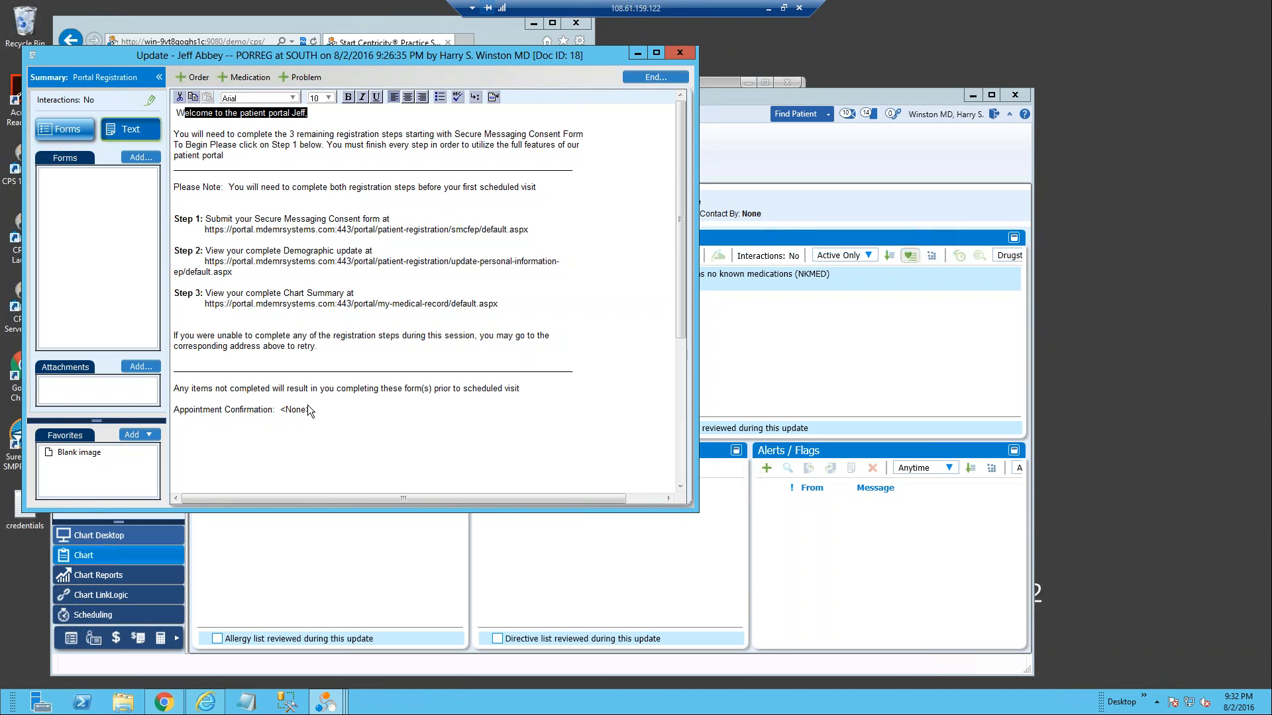
Step: Begin ending the update and examine the PATPORTALPIN and SECMSGOPT observations in the clinical list changes
left_click(654, 77)
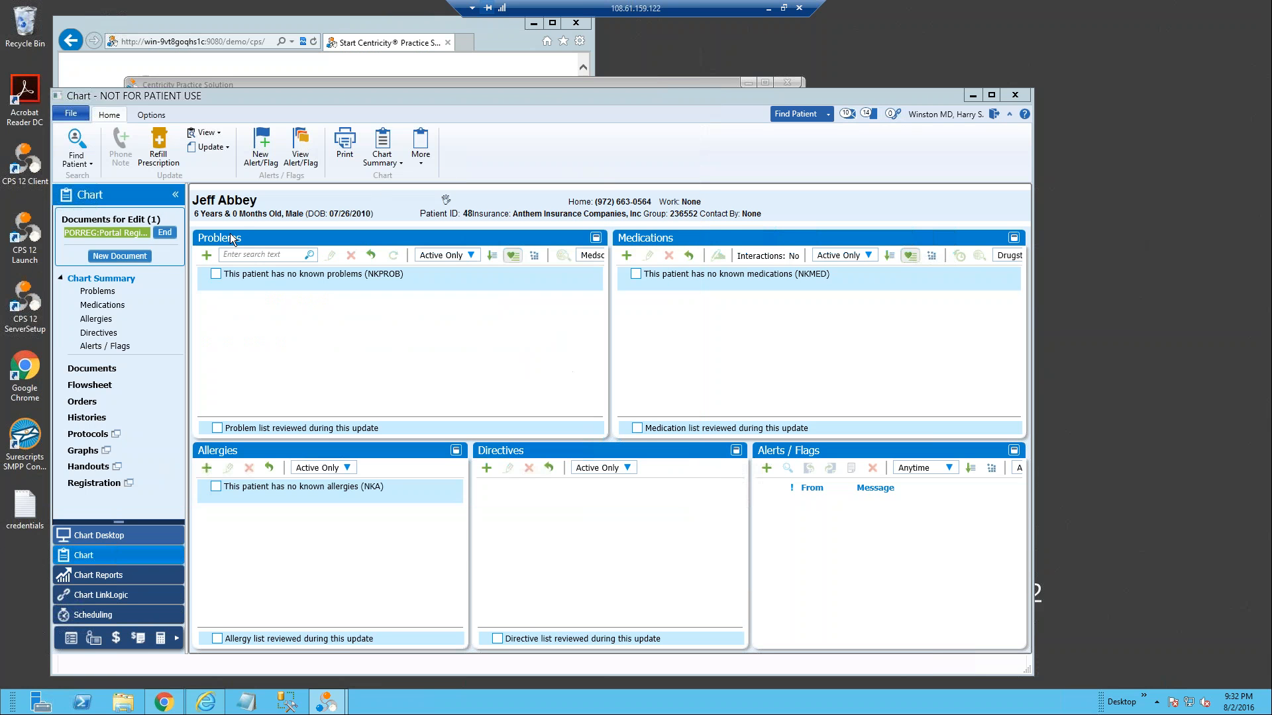
left_click(162, 233)
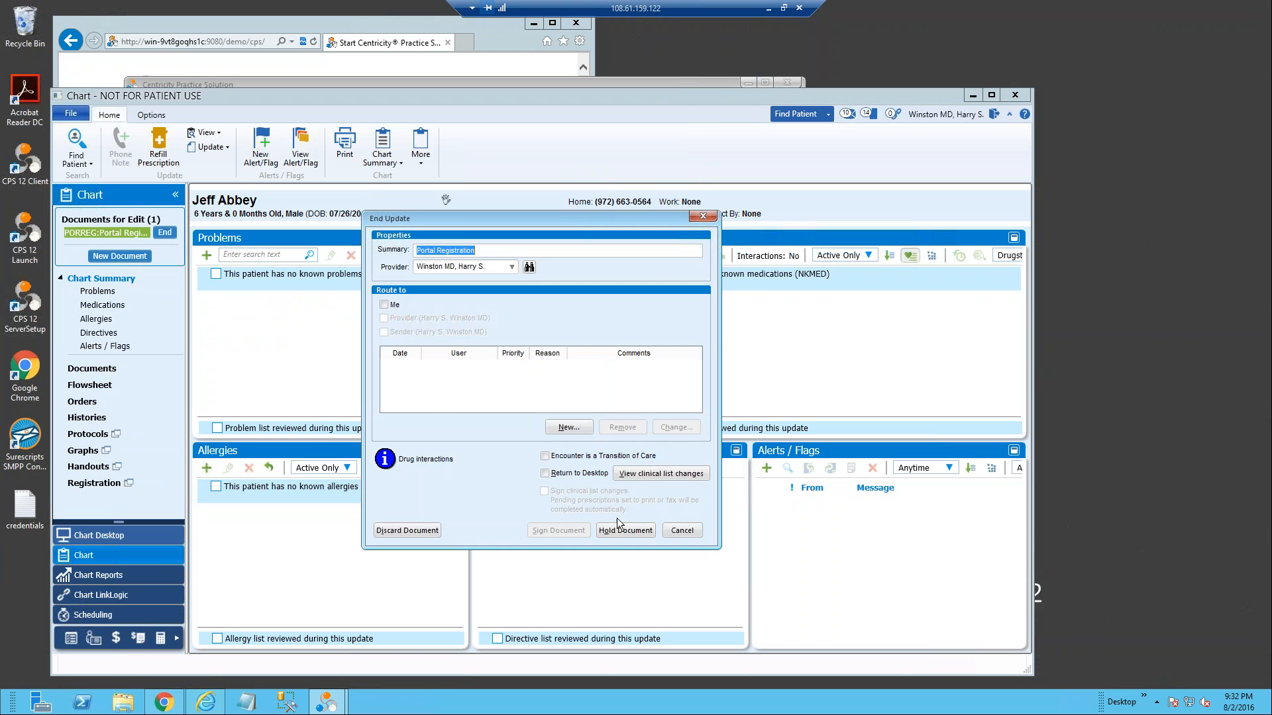
left_click(682, 473)
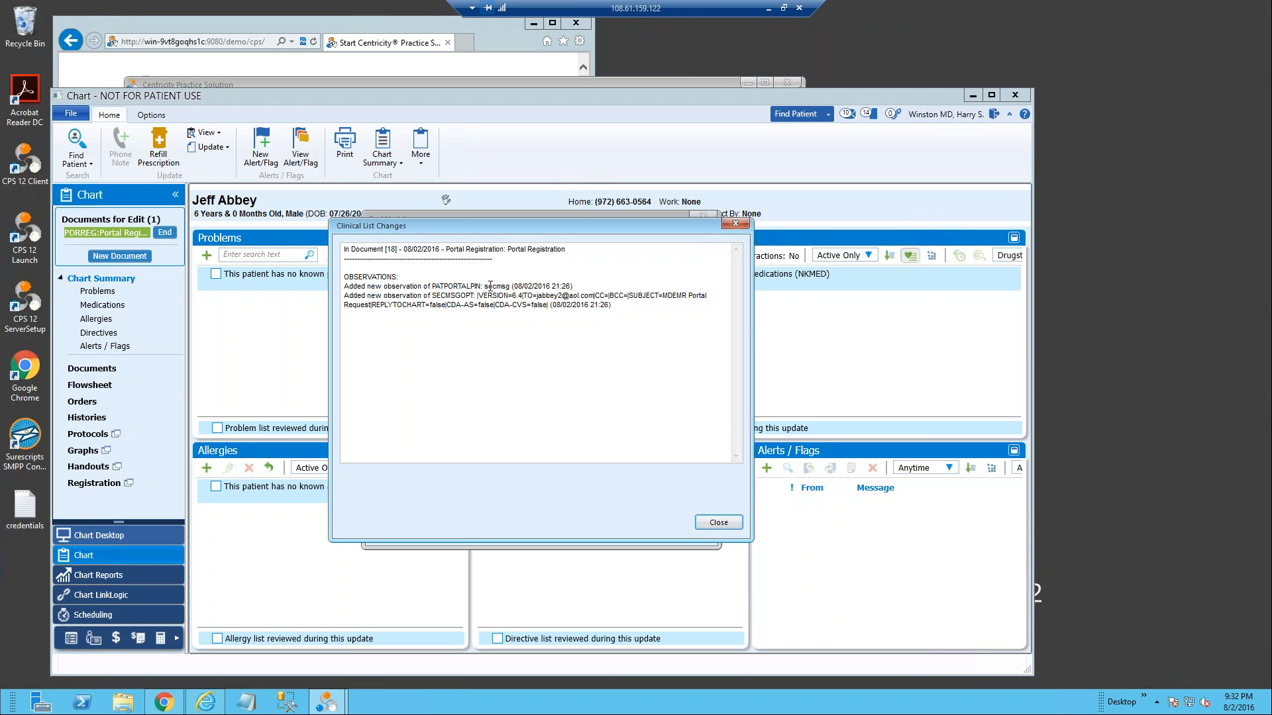
left_click_drag(483, 286, 510, 286)
left_click_drag(434, 287, 477, 286)
left_click_drag(432, 296, 660, 304)
left_click(718, 522)
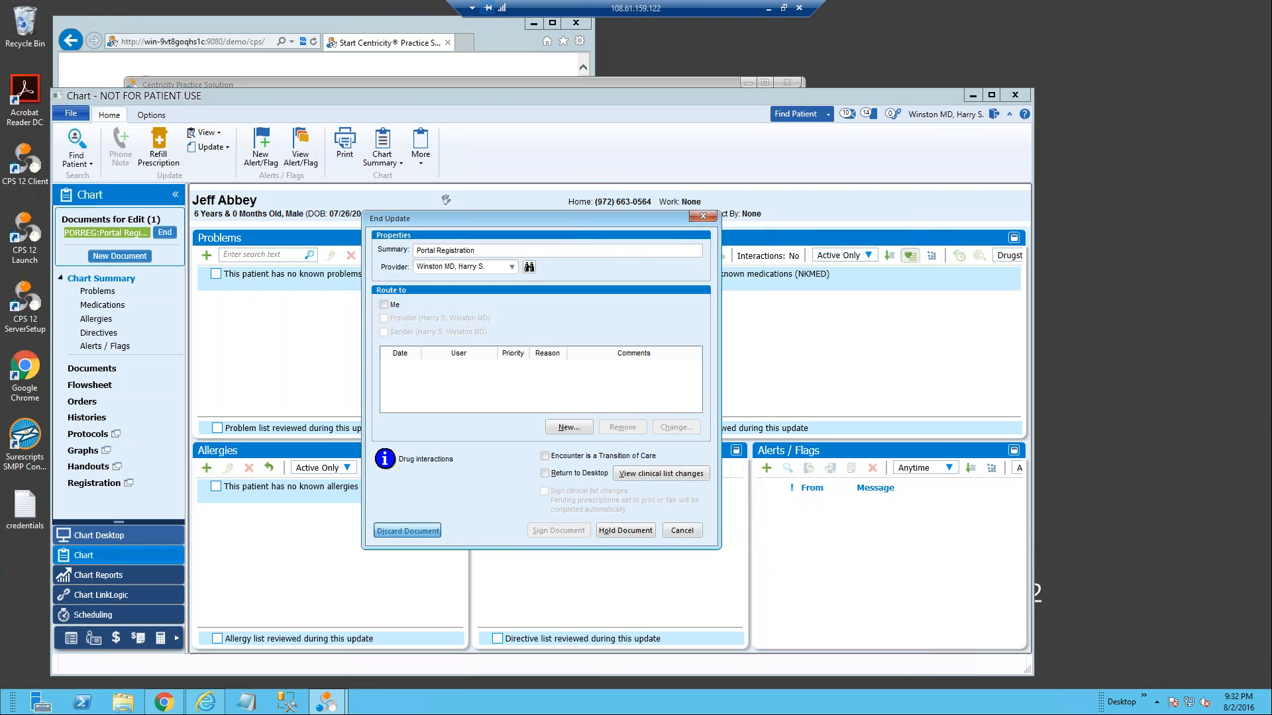
Step: Discard the Portal Registration document and open the chart of the second patient in the recent patients list
left_click(426, 531)
left_click(709, 407)
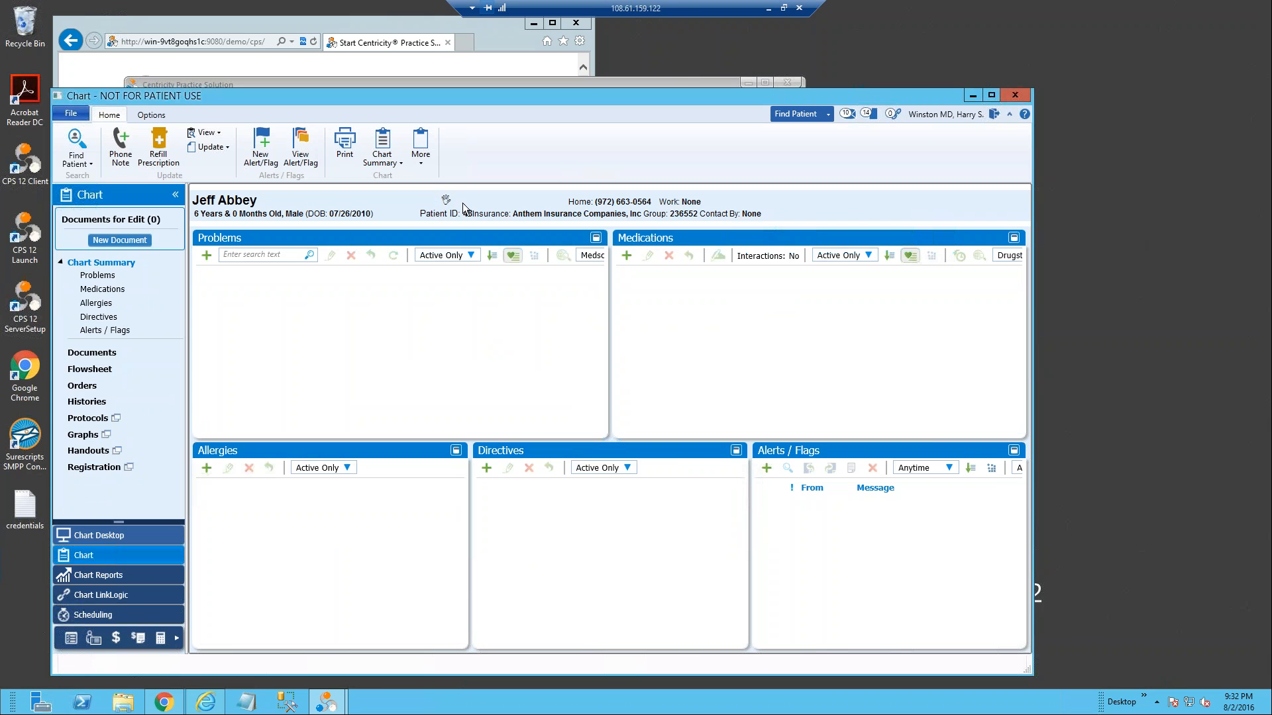
left_click(91, 163)
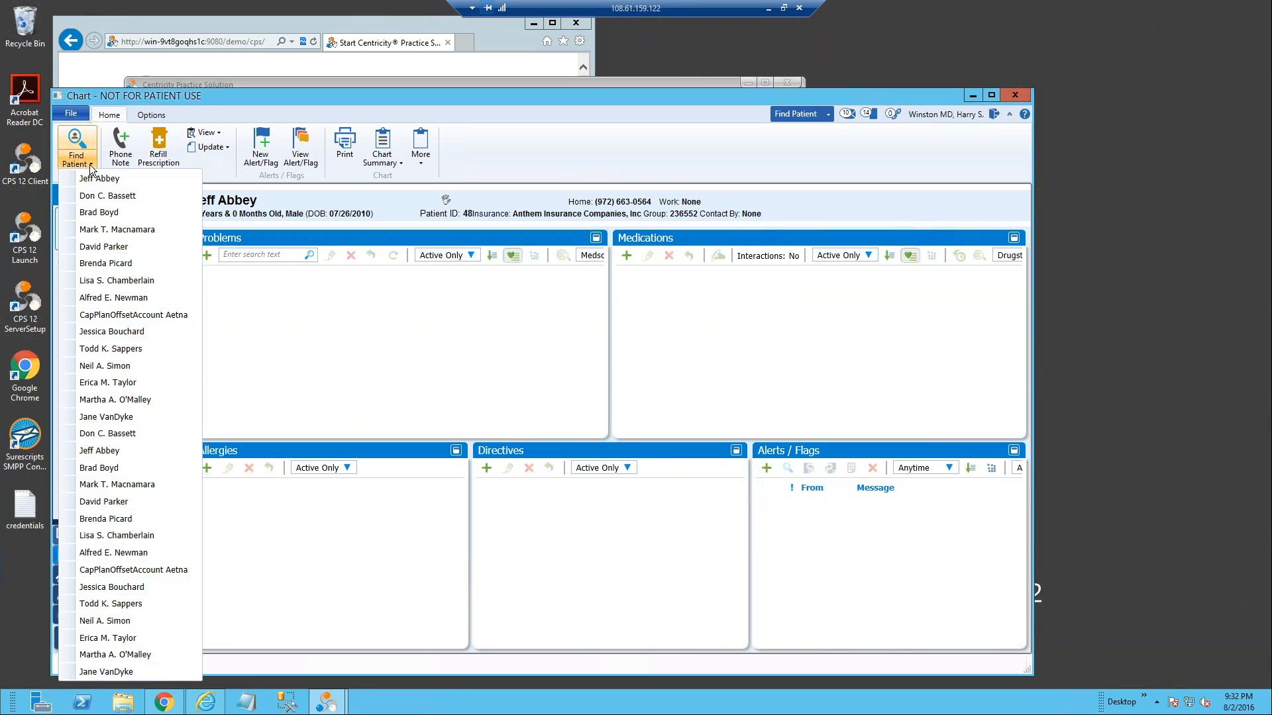
left_click(106, 195)
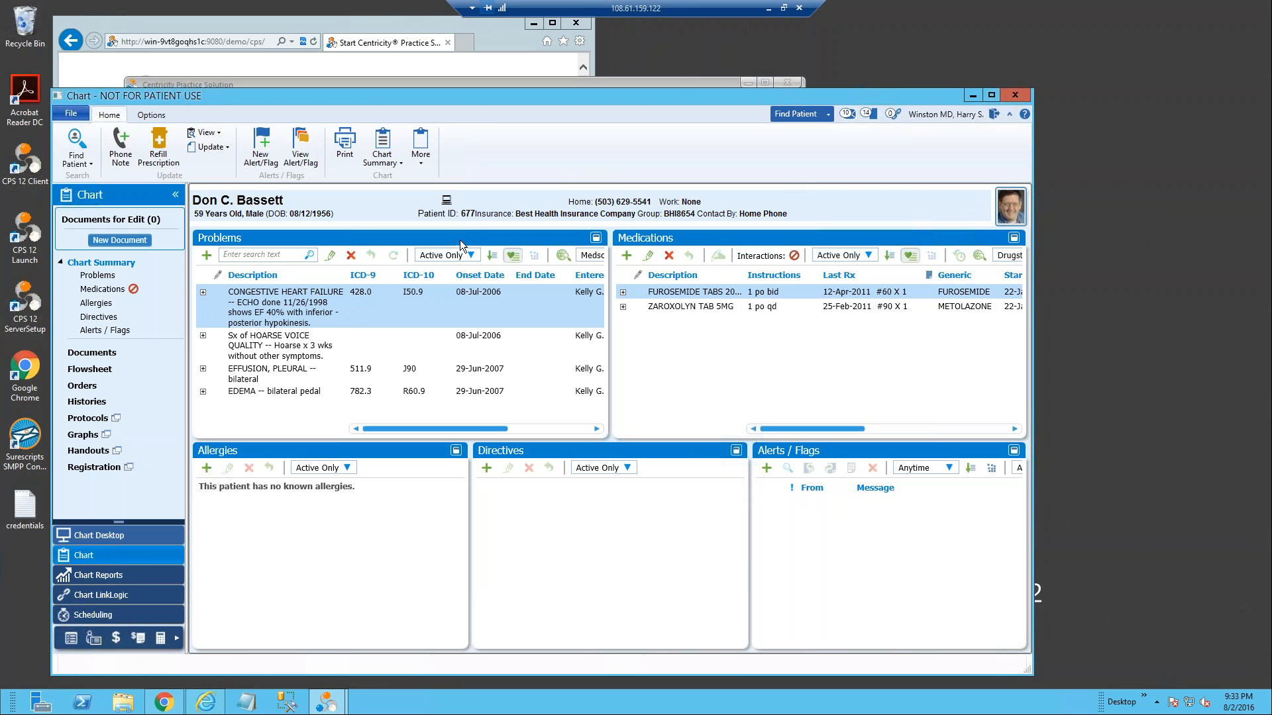
Step: In Administration, open the chart document text components in the MD EMR > GE Patient Portal Registration > Letters folder
left_click(177, 636)
left_click(225, 578)
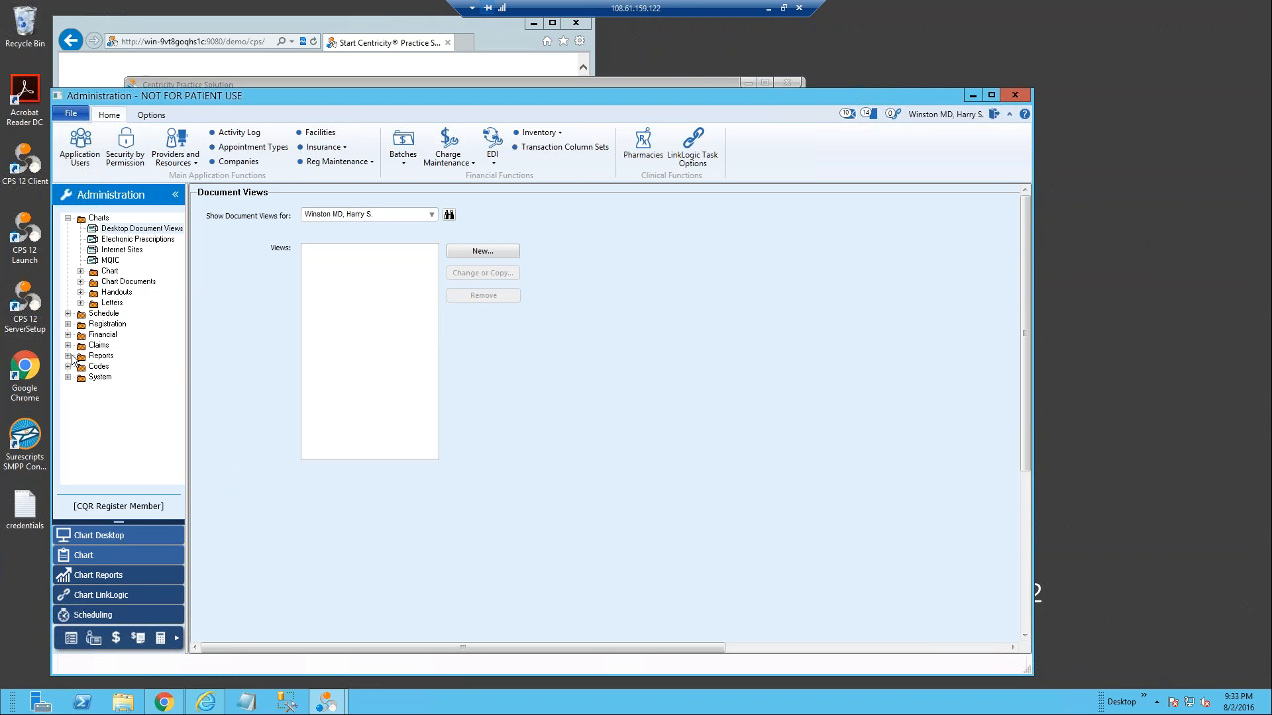
left_click(80, 282)
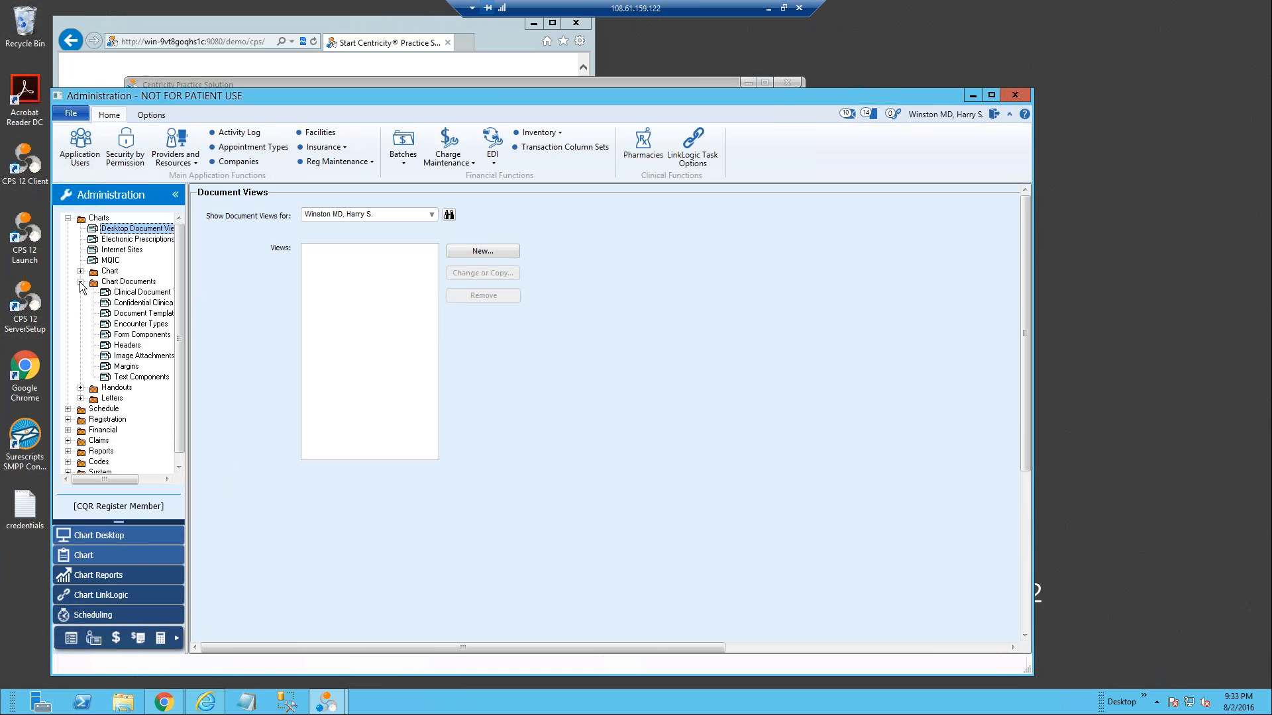
left_click(122, 377)
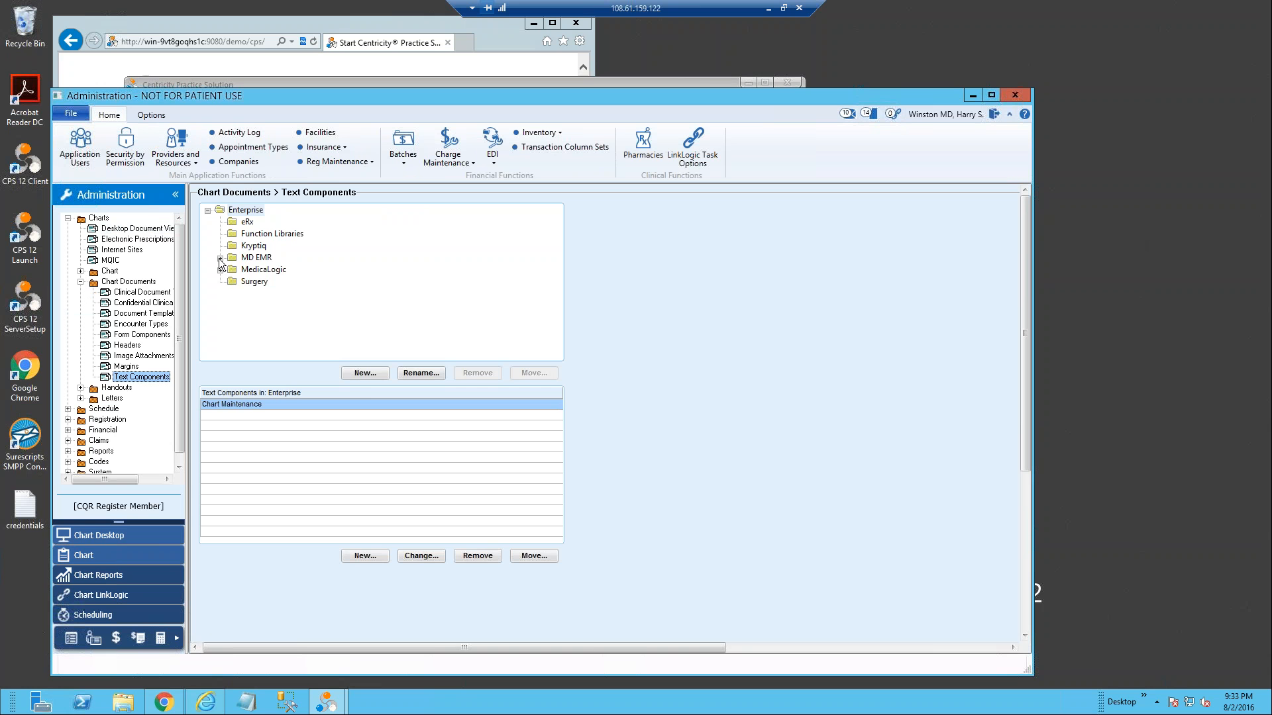
left_click(220, 259)
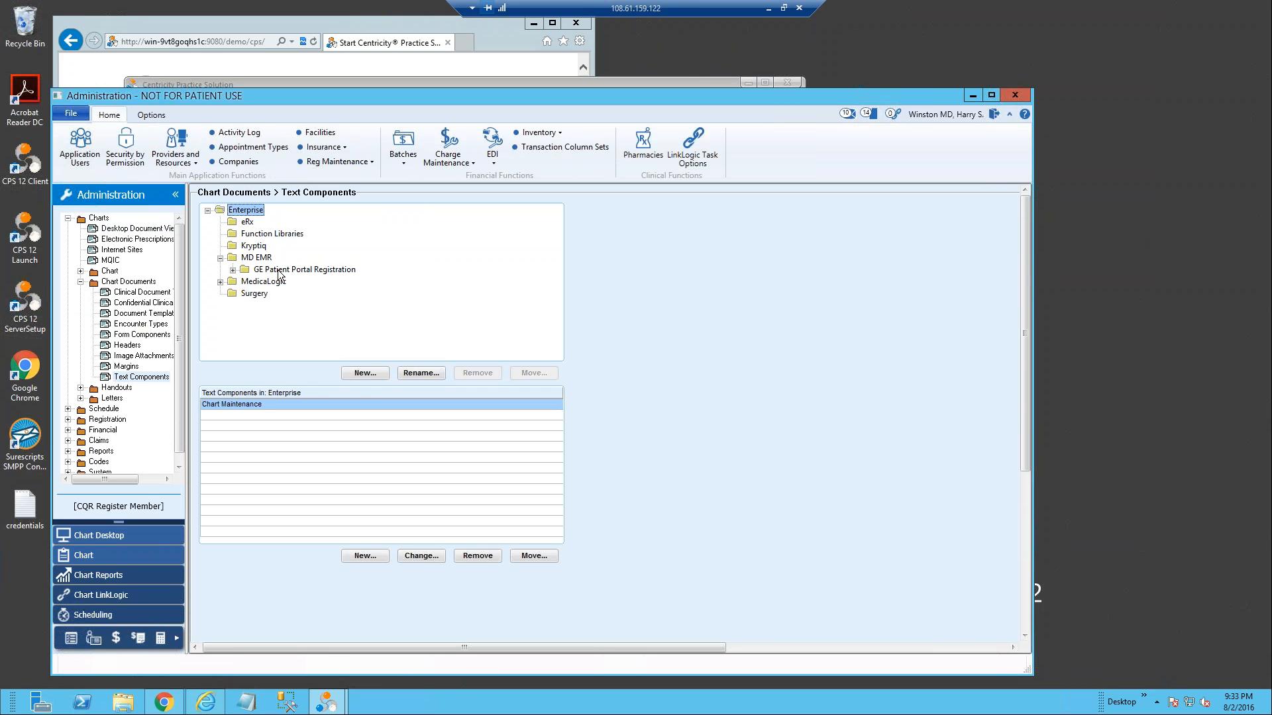
left_click(279, 272)
left_click(232, 269)
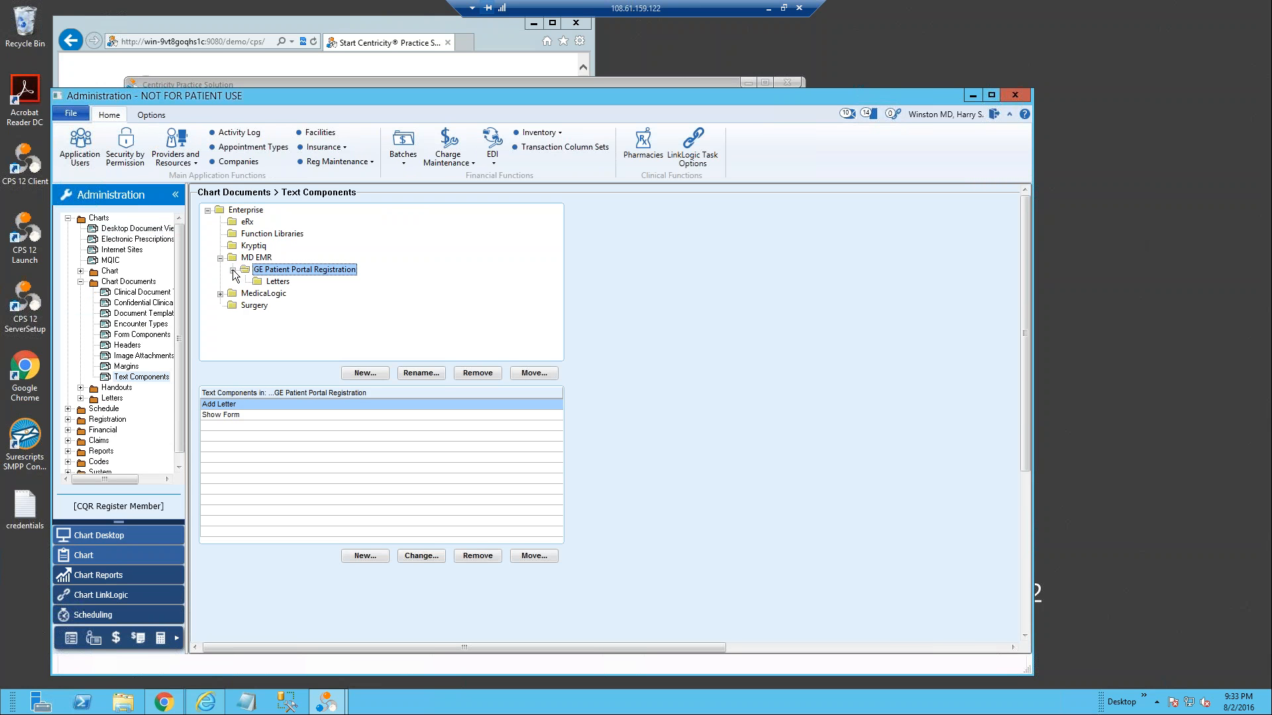
left_click(278, 282)
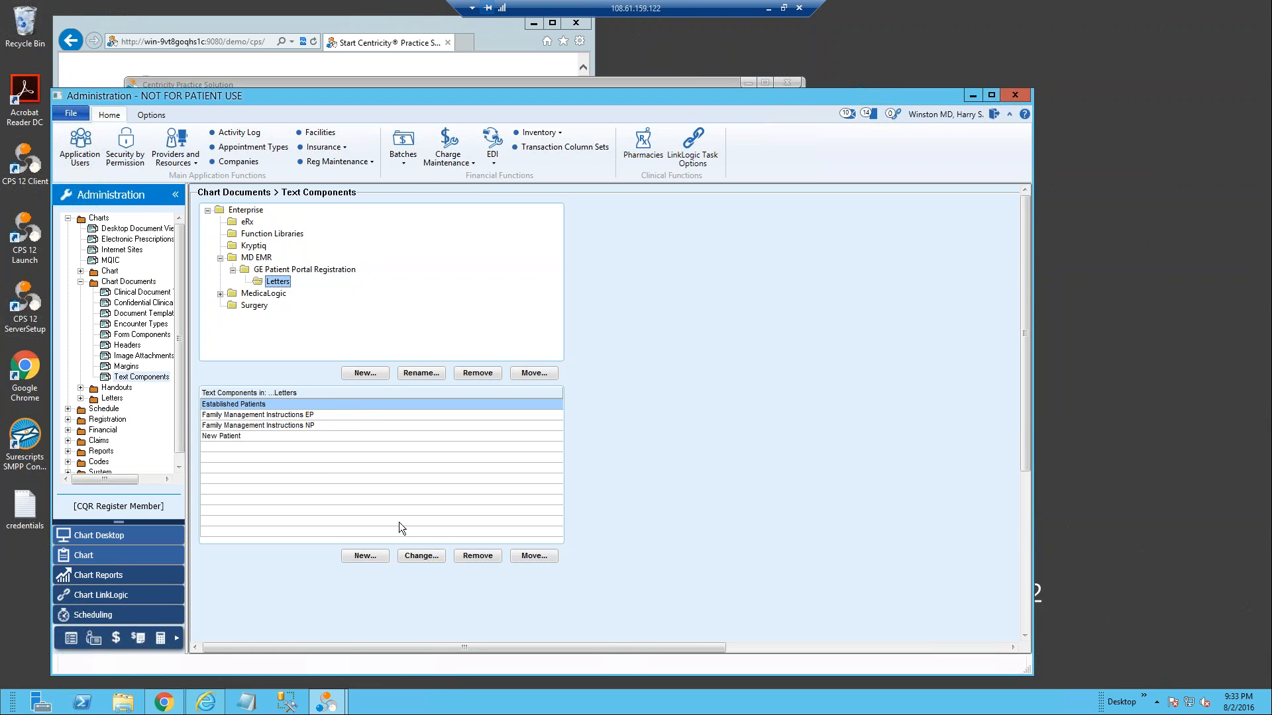
Step: Examine the {PATIENT.FIRSTNAME} and {APPT_NEXT()} symbols in the Established Patients letter, then close it without changes
left_click(415, 557)
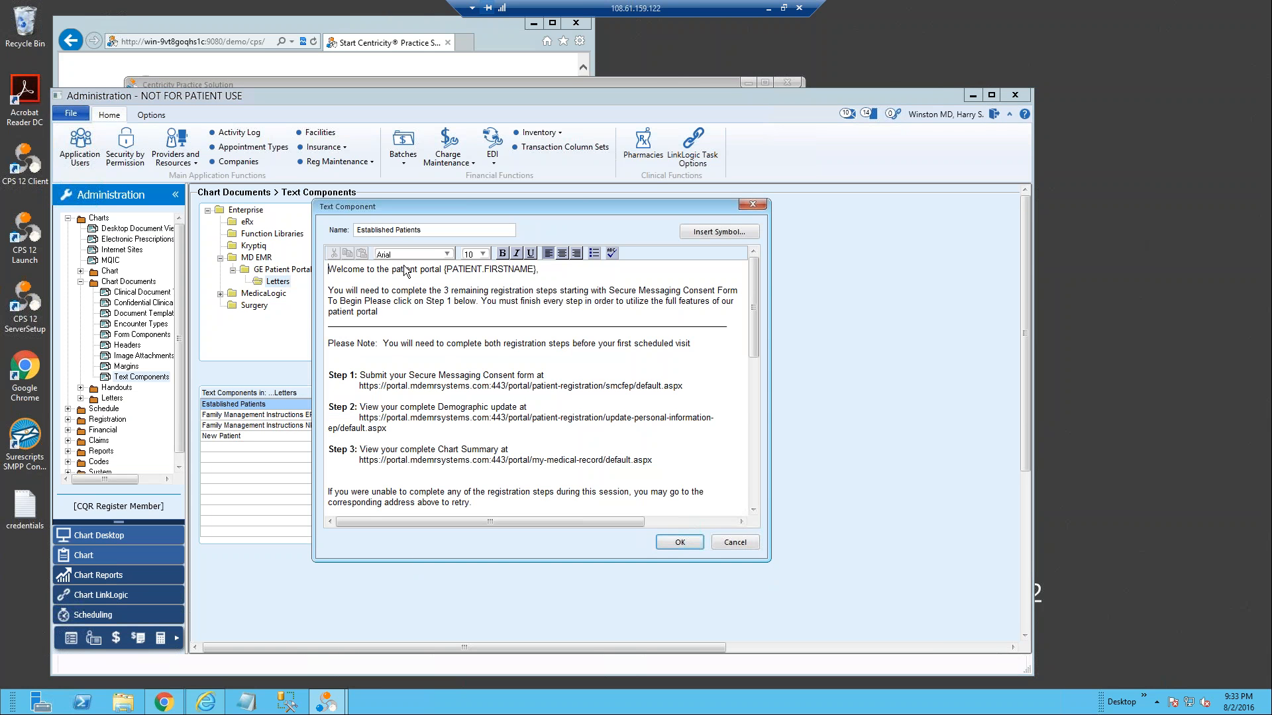
left_click_drag(445, 270, 542, 271)
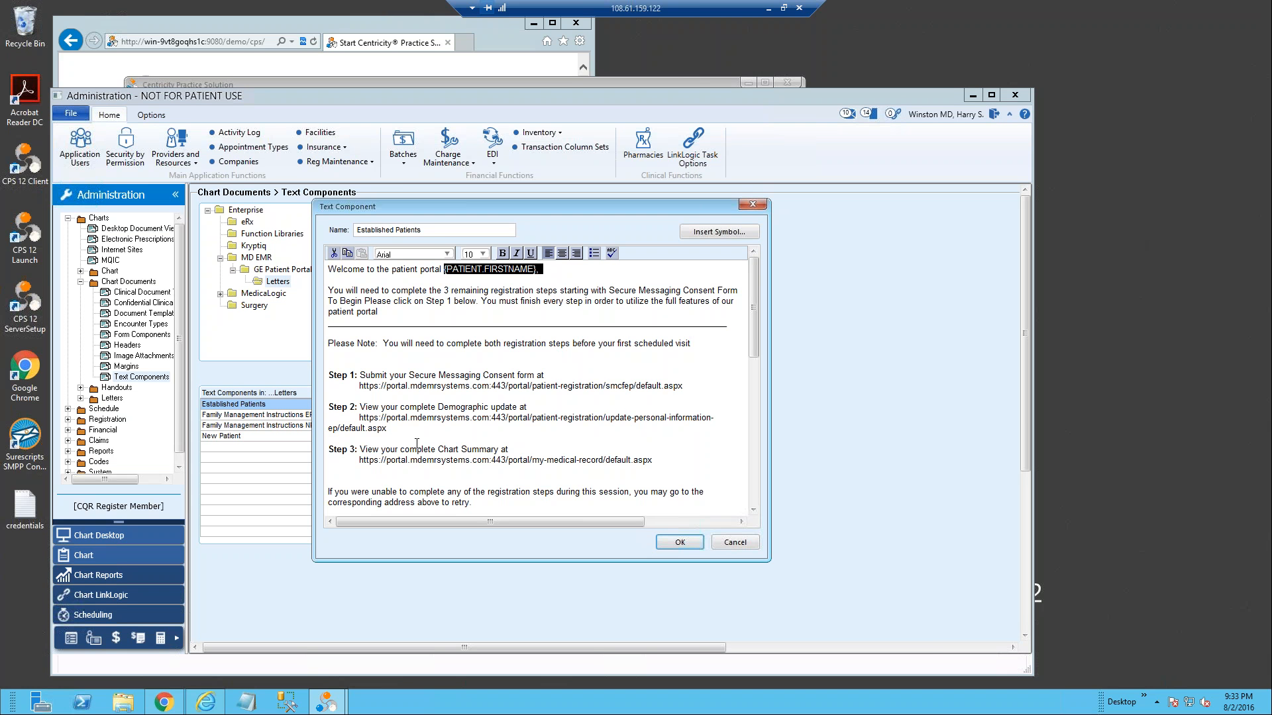
left_click_drag(754, 308, 756, 331)
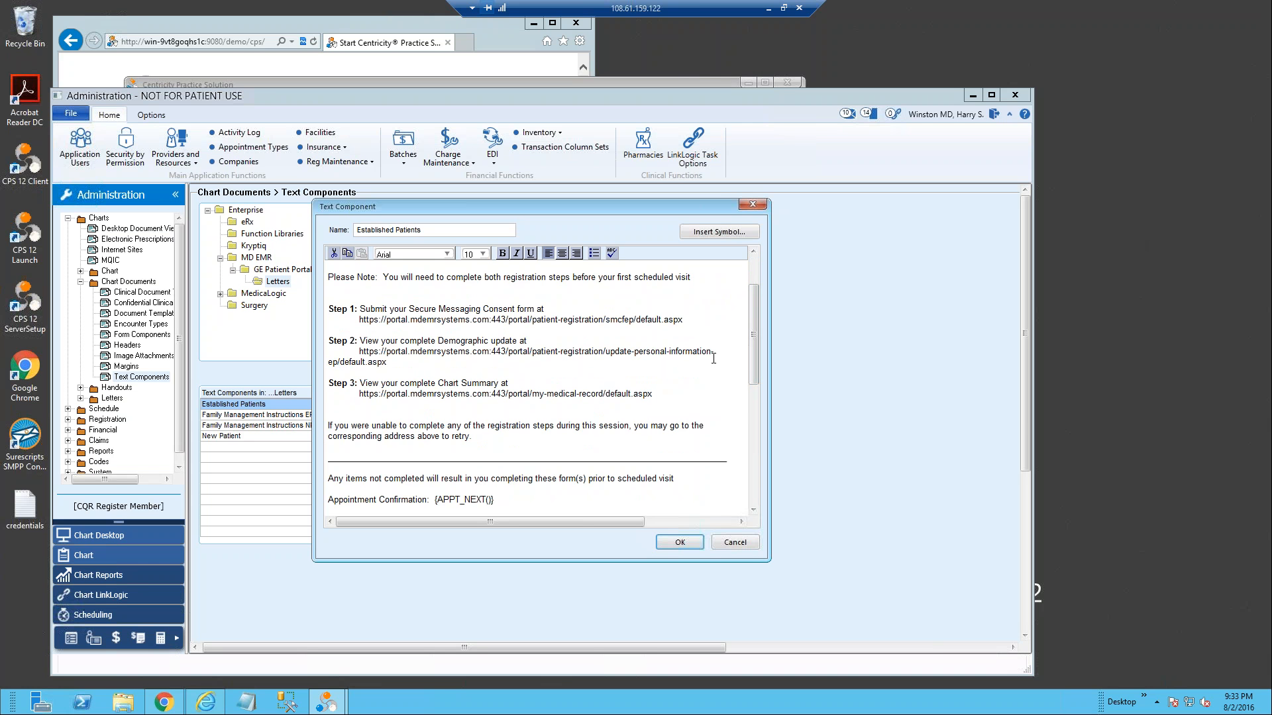
left_click_drag(757, 324, 756, 379)
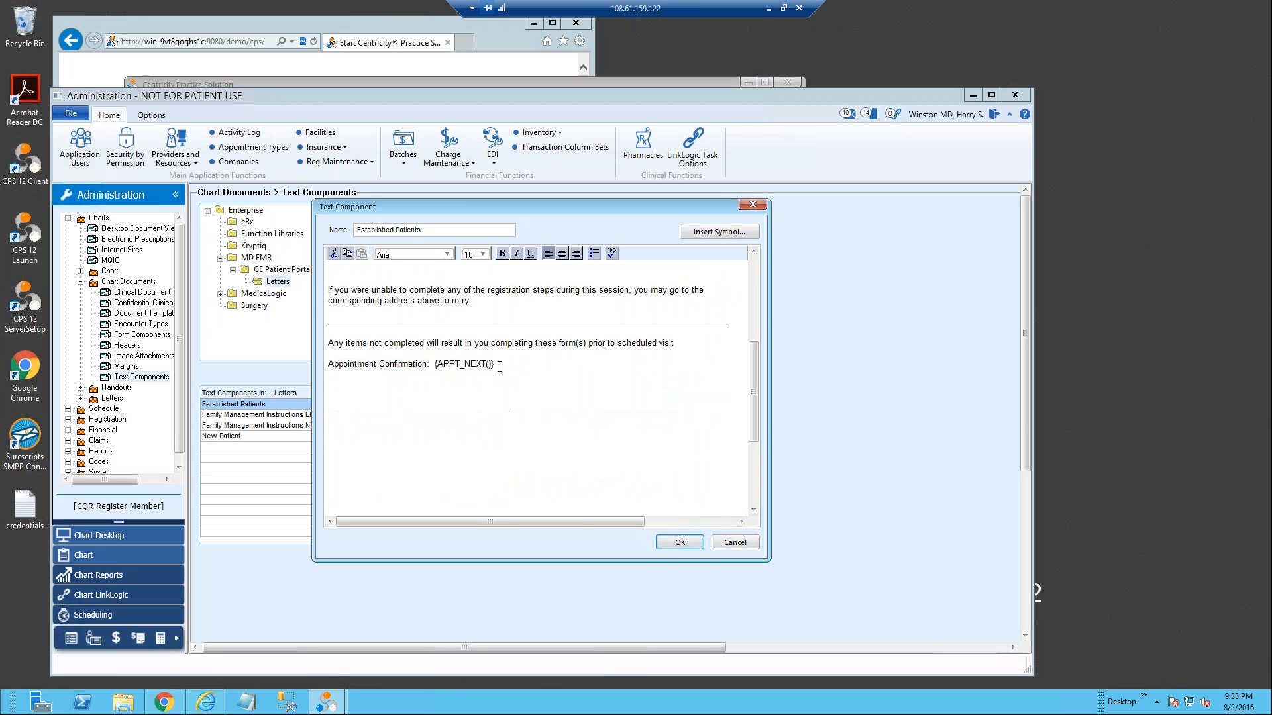
left_click_drag(495, 365, 431, 365)
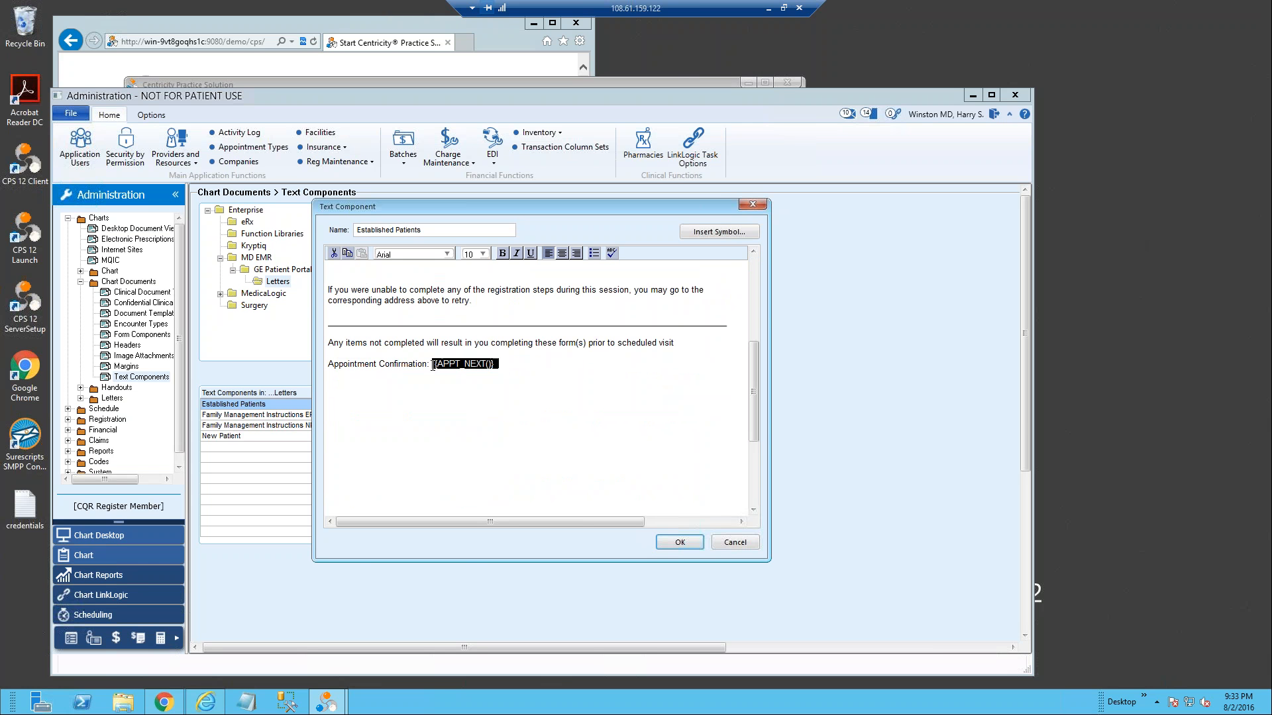
left_click(728, 544)
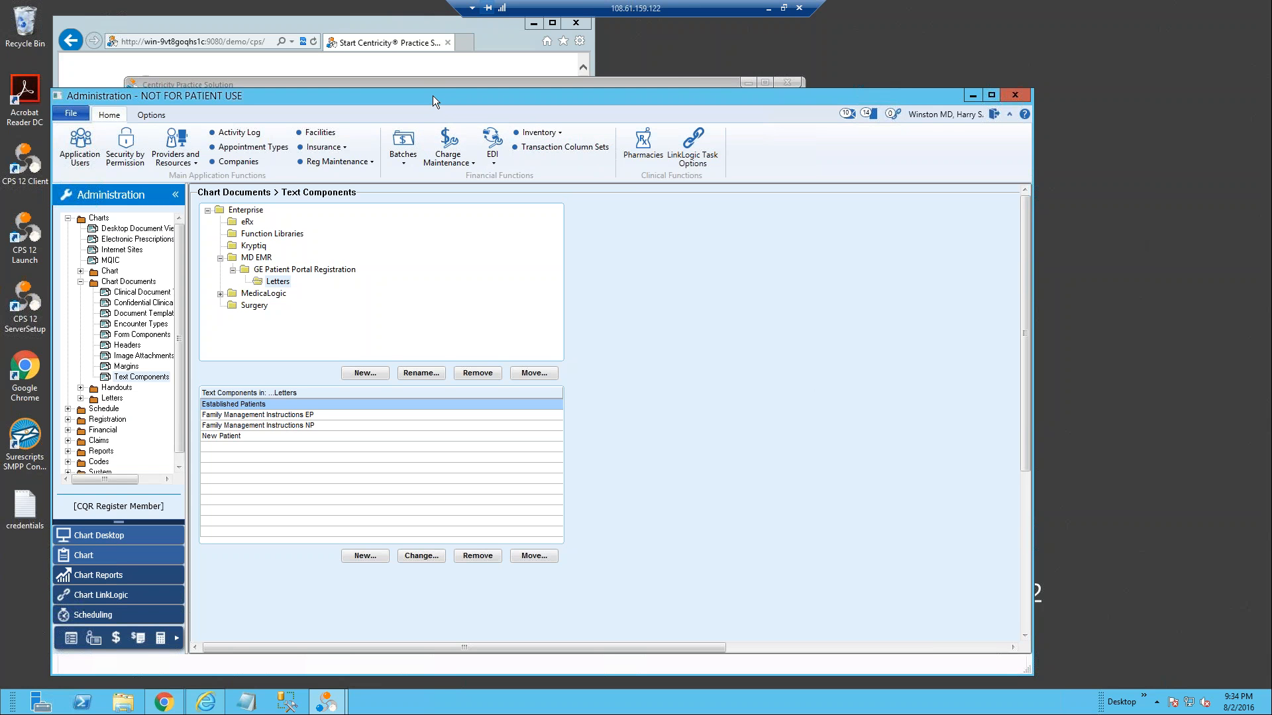
left_click_drag(432, 95, 415, 47)
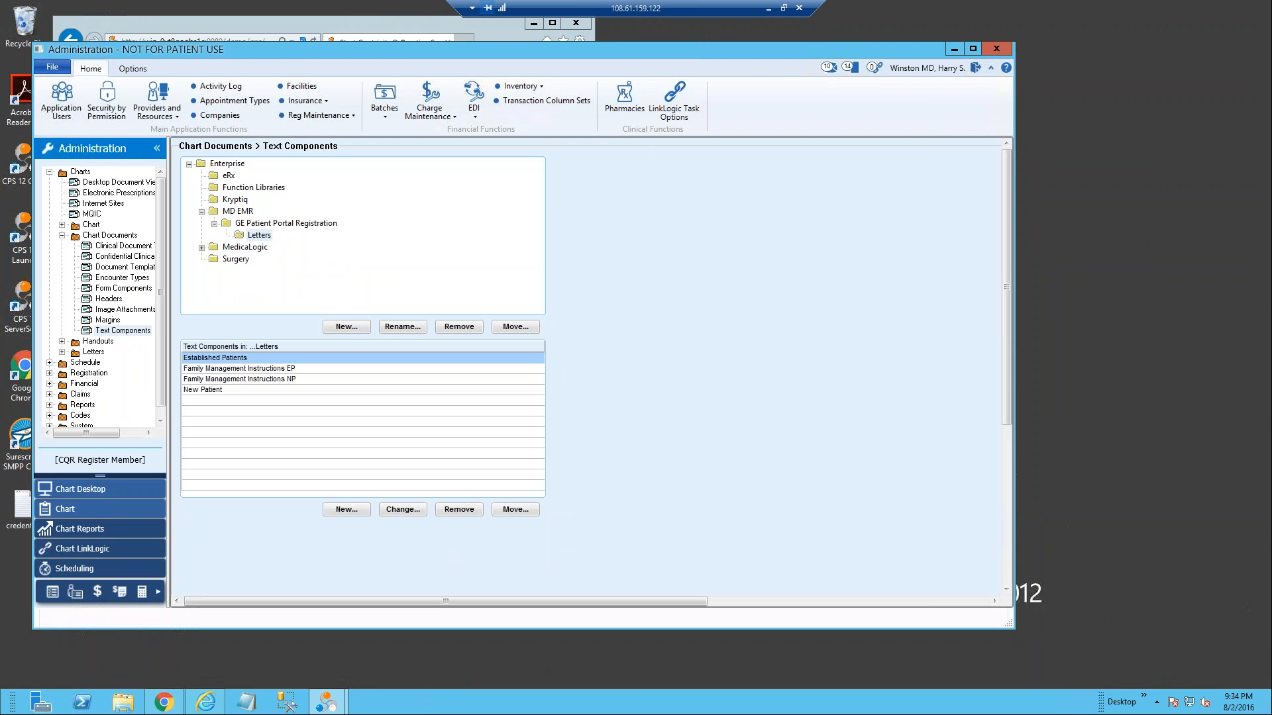